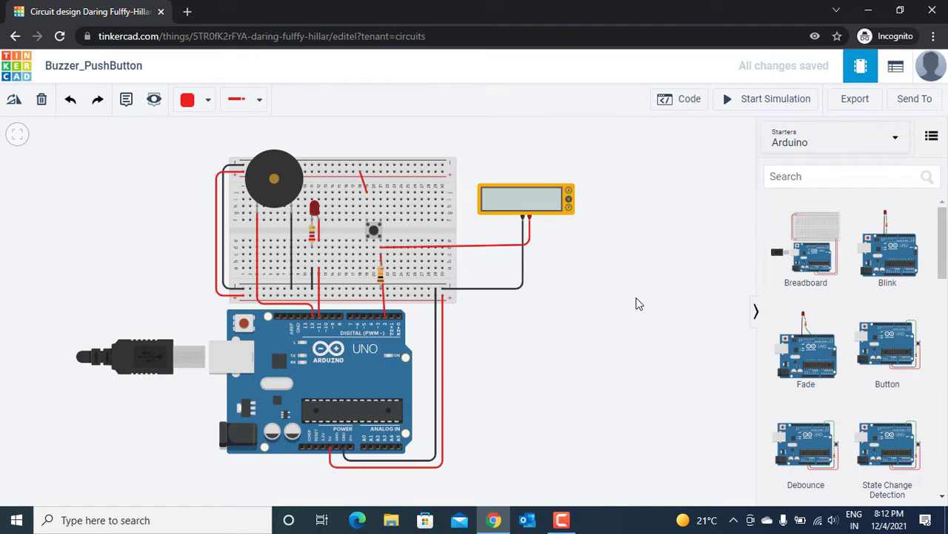
# - Simulate the finished circuit with its code and serial monitor displayed, operate the pushbutton, and stop the simulation
pyautogui.click(772, 101)
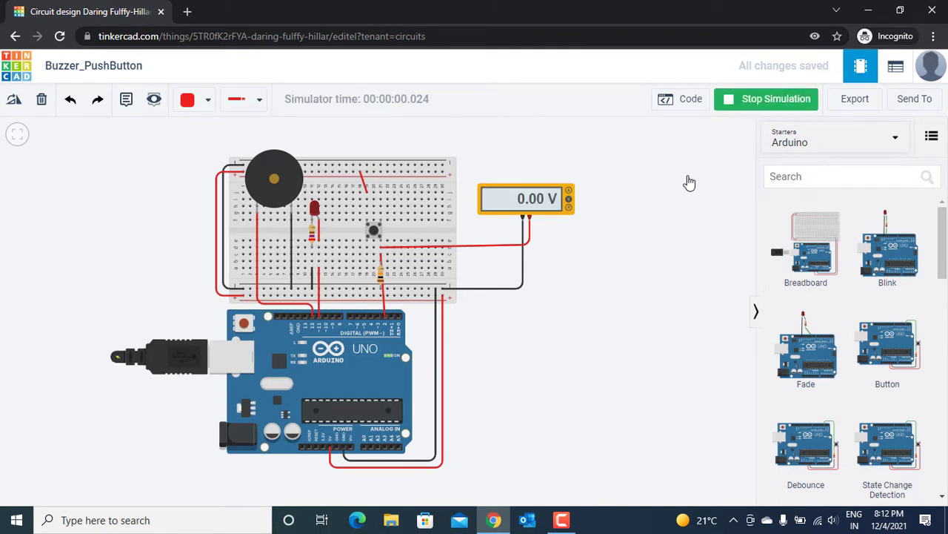
pyautogui.click(688, 100)
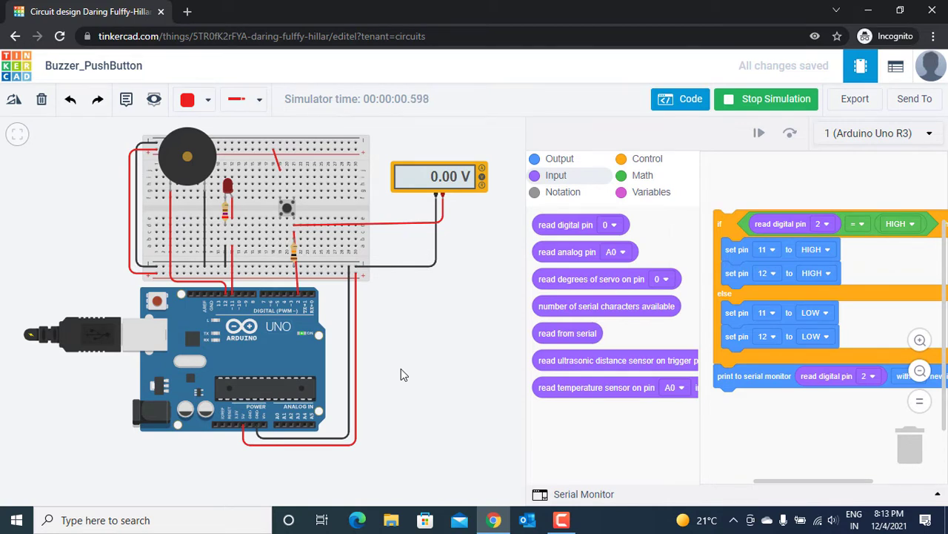
pyautogui.click(604, 496)
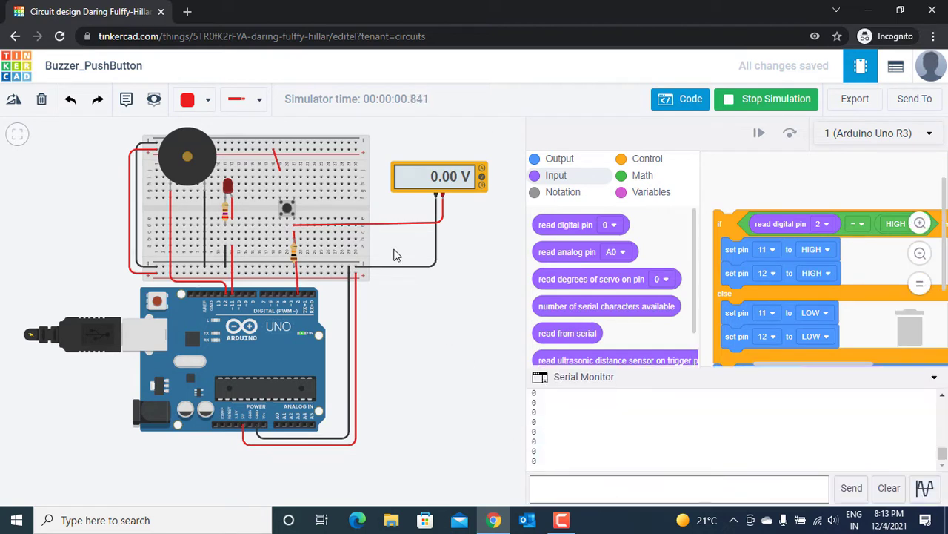
pyautogui.click(288, 206)
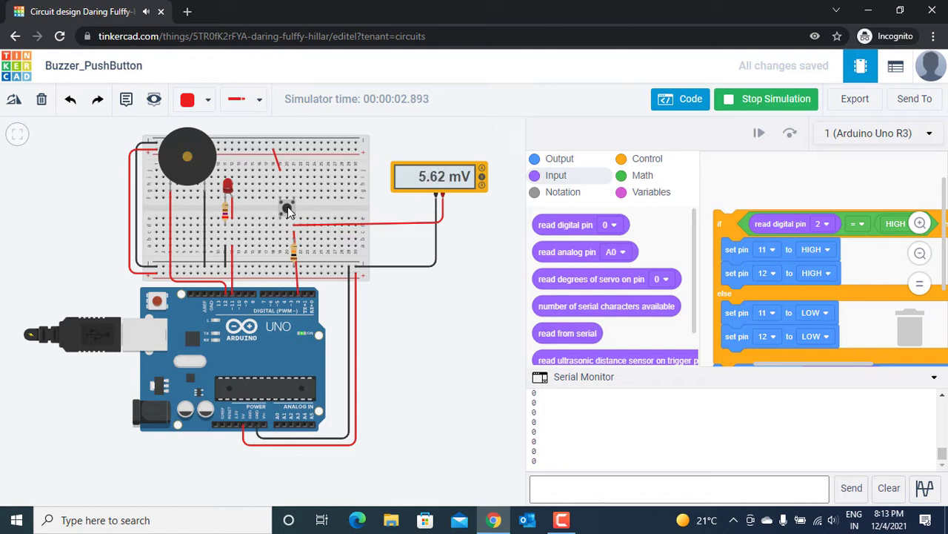
pyautogui.click(767, 99)
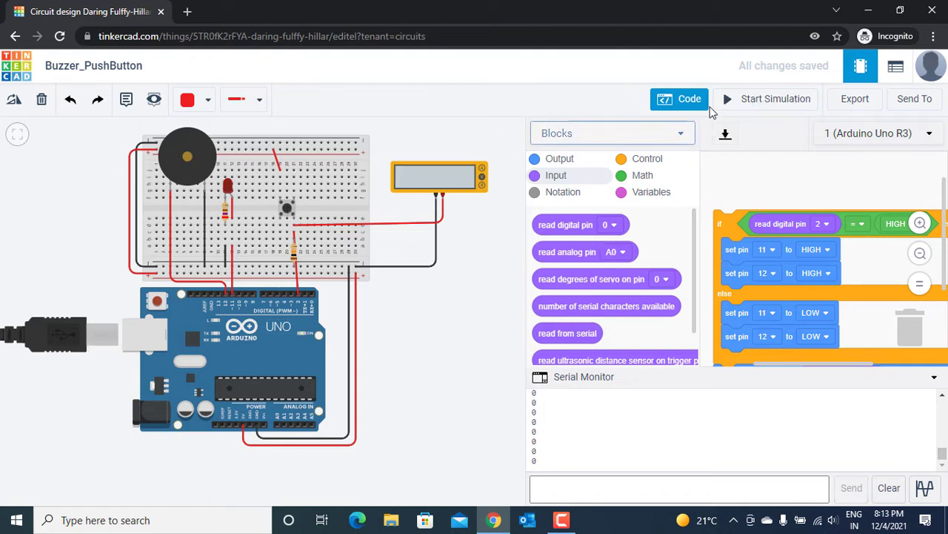
# - Hide the code and delete the entire existing circuit
pyautogui.click(681, 99)
pyautogui.hotkey('ctrl', 'a')
pyautogui.press('Delete')
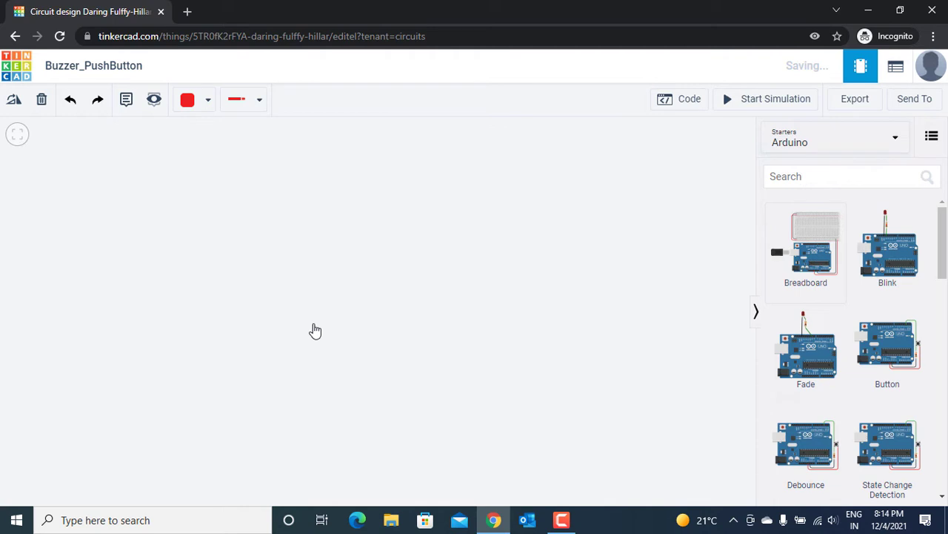
# - Place the Arduino Breadboard starter and mount a pushbutton across the breadboard's centre gap at columns 22 and 24
pyautogui.click(315, 330)
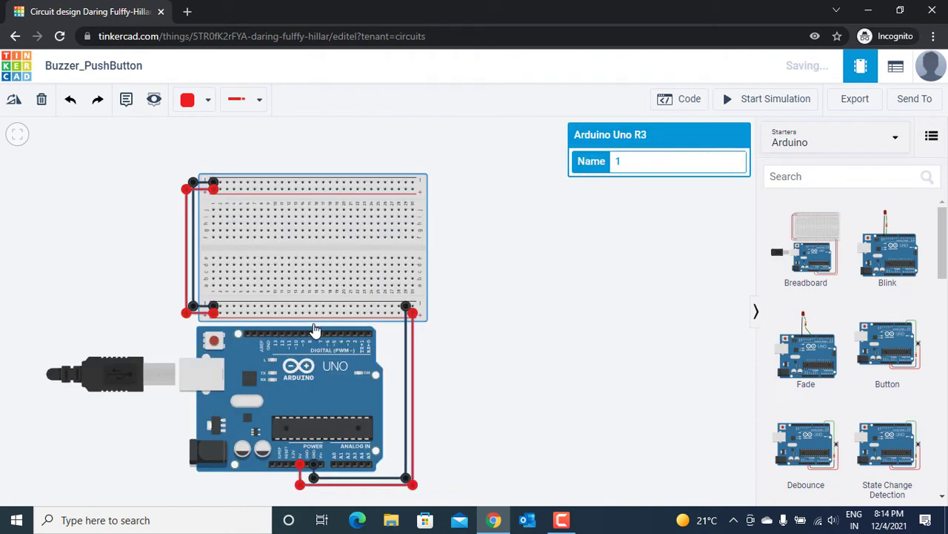
pyautogui.click(555, 248)
pyautogui.moveTo(568, 284); pyautogui.dragTo(577, 275)
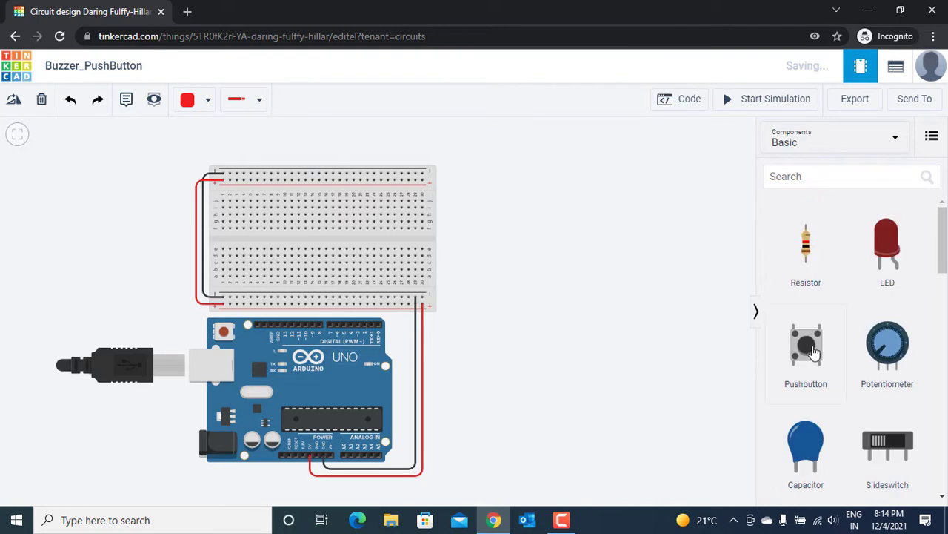
pyautogui.click(374, 238)
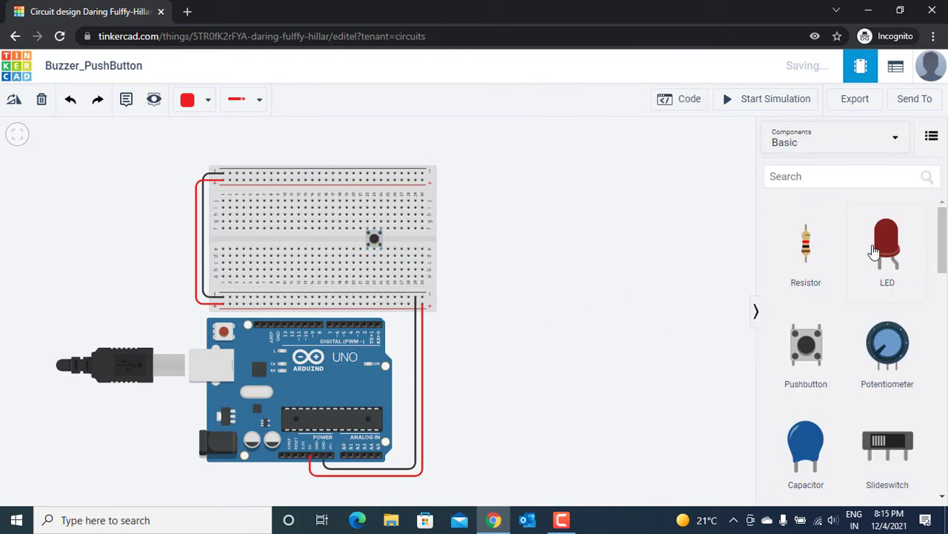
# - Place an LED with its cathode in column 14 and a resistor from that cathode across the breadboard's centre gap
pyautogui.moveTo(879, 255); pyautogui.dragTo(317, 226)
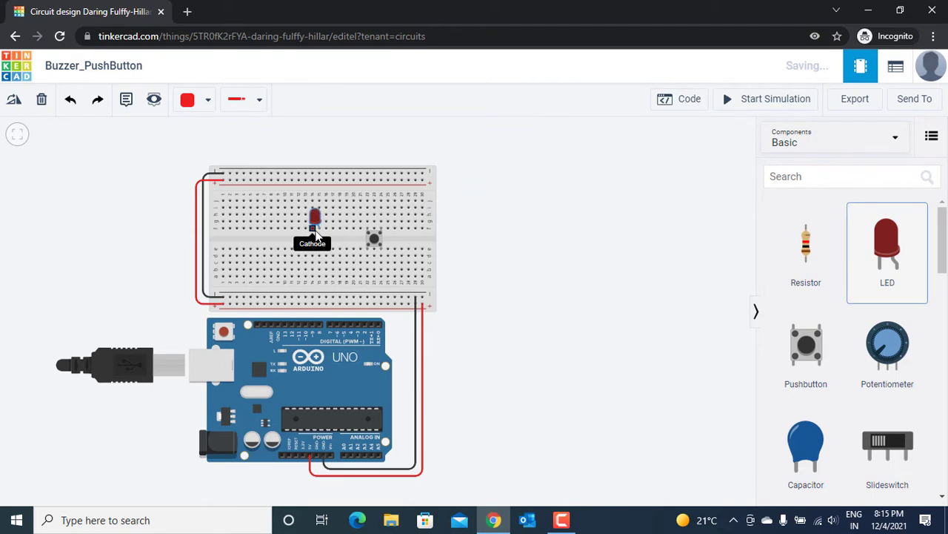
pyautogui.click(612, 299)
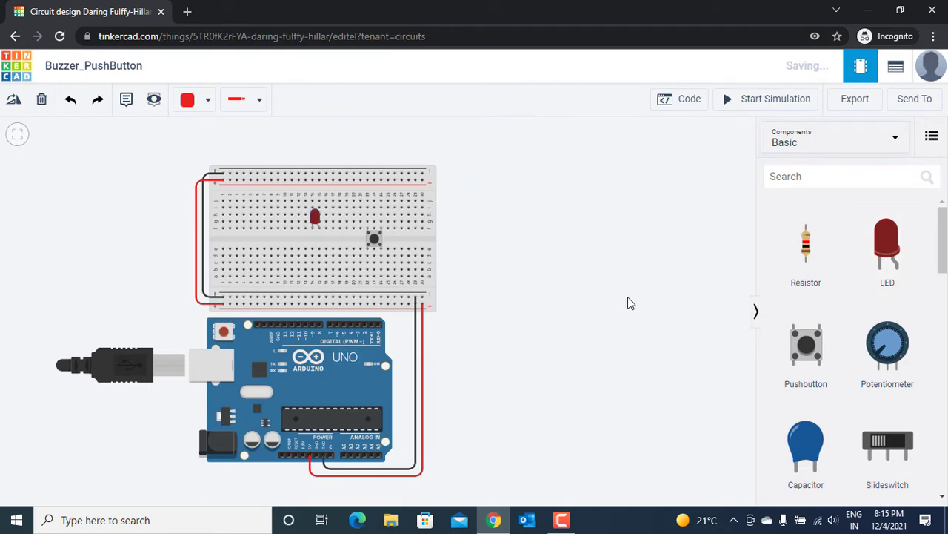
pyautogui.moveTo(815, 264); pyautogui.dragTo(321, 243)
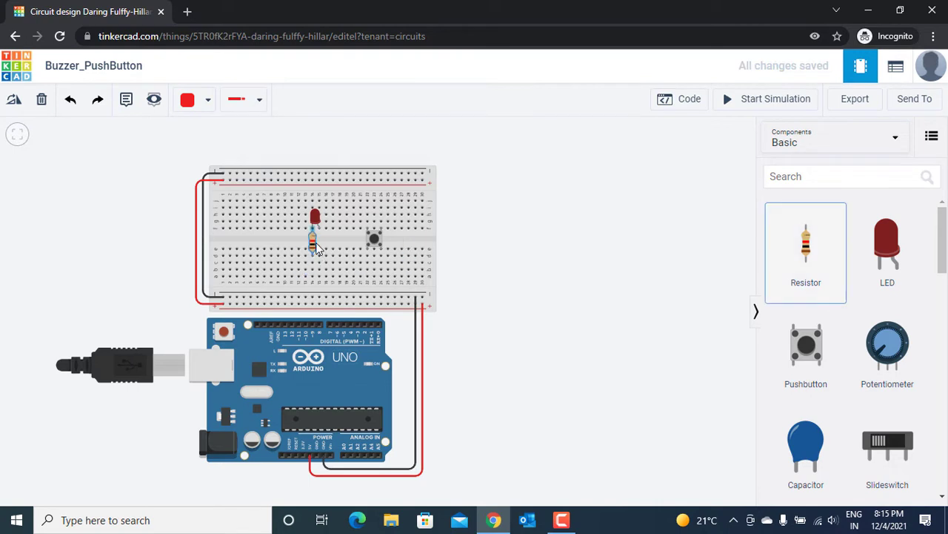
pyautogui.click(588, 321)
# - Place a piezo at the low-numbered end of the breadboard's upper half and a multimeter beside the breadboard's opposite end
pyautogui.moveTo(941, 234); pyautogui.dragTo(943, 245)
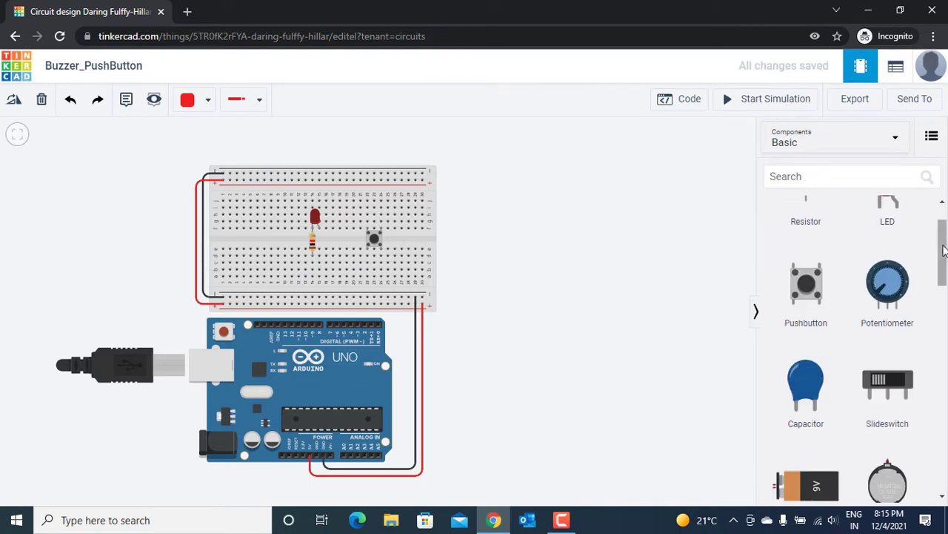
pyautogui.scroll(1, 947, 226)
pyautogui.scroll(-8, 946, 241)
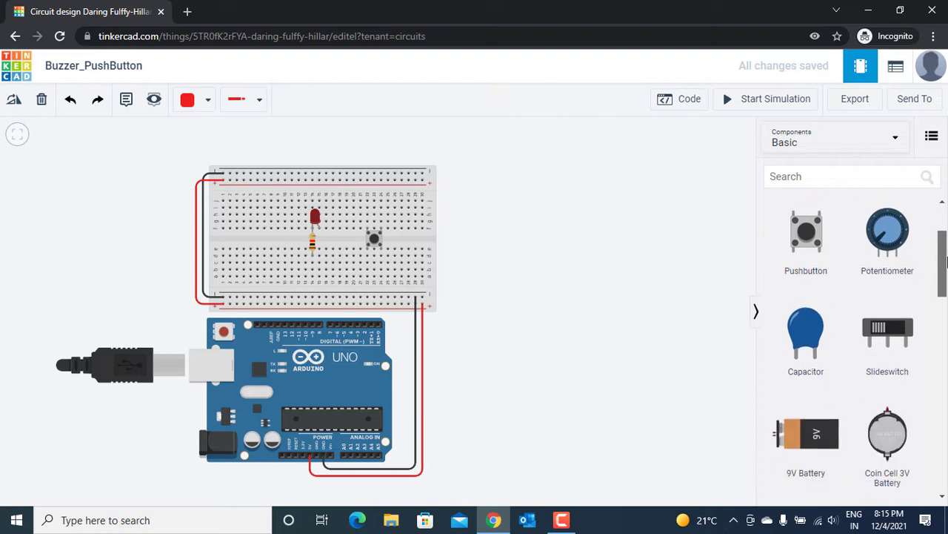
pyautogui.scroll(-7, 940, 453)
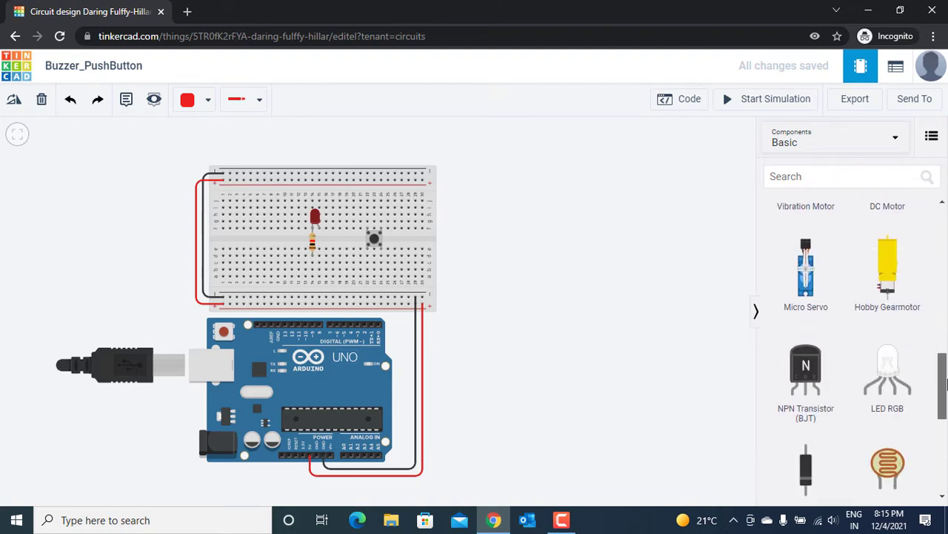
pyautogui.moveTo(830, 393); pyautogui.dragTo(268, 232)
pyautogui.moveTo(280, 197); pyautogui.dragTo(267, 183)
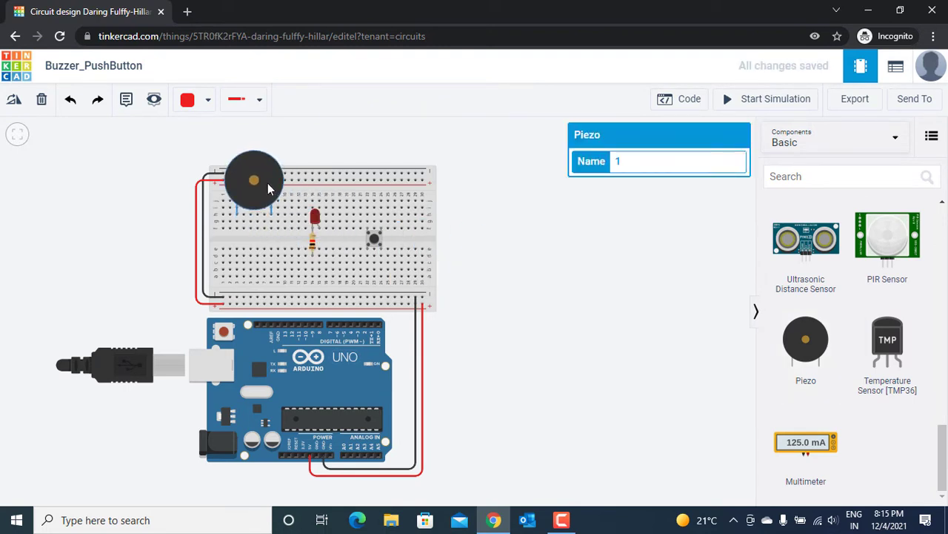
pyautogui.click(499, 193)
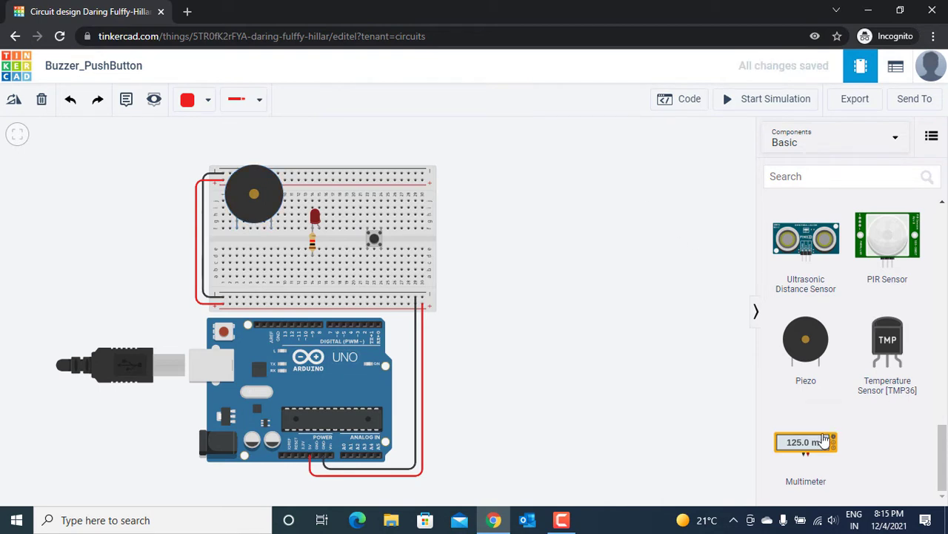
pyautogui.moveTo(811, 443); pyautogui.dragTo(496, 240)
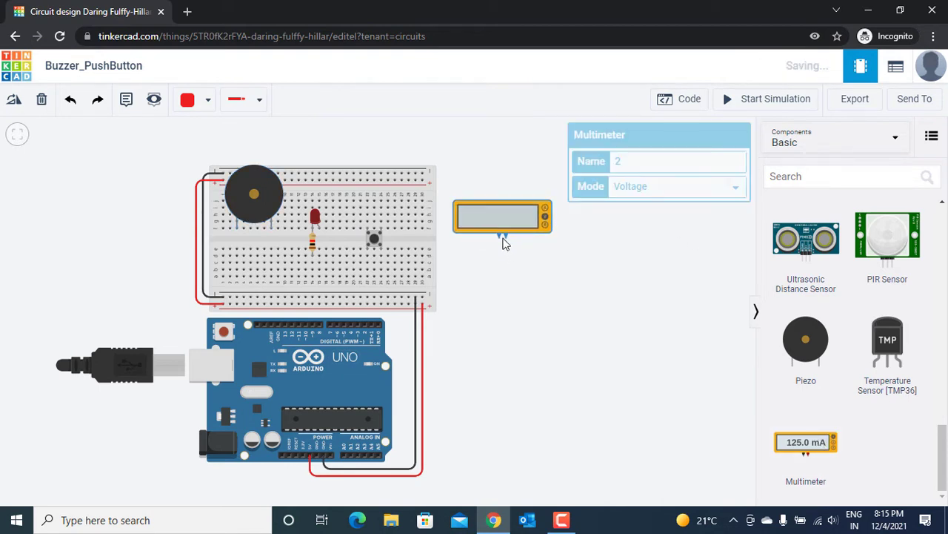
pyautogui.click(529, 271)
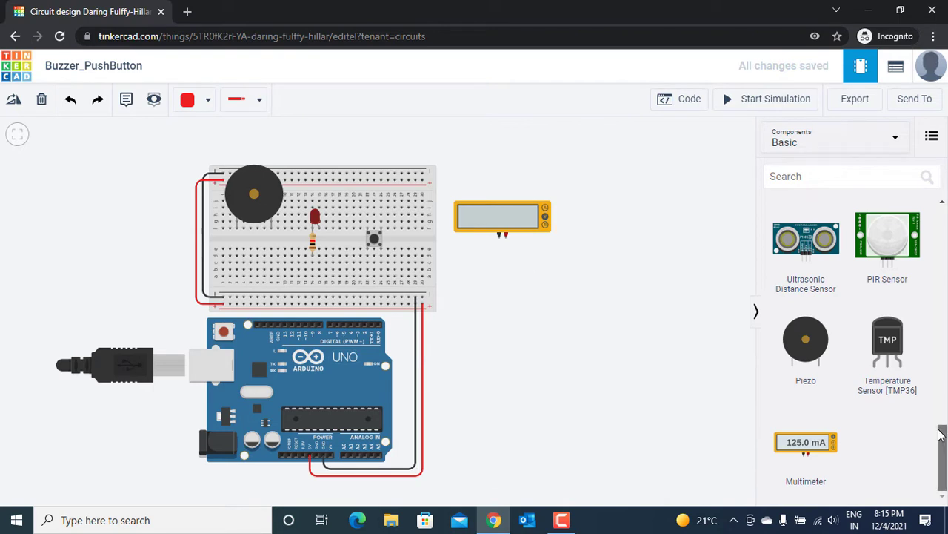
# - Set the resistance of the LED's resistor to 270 Ω
pyautogui.click(312, 242)
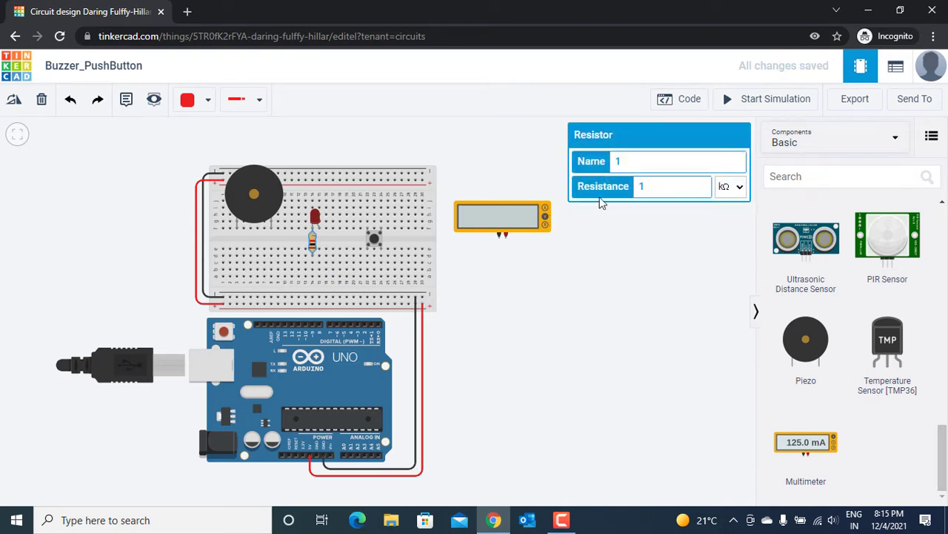
pyautogui.click(659, 185)
pyautogui.write('270')
pyautogui.click(731, 191)
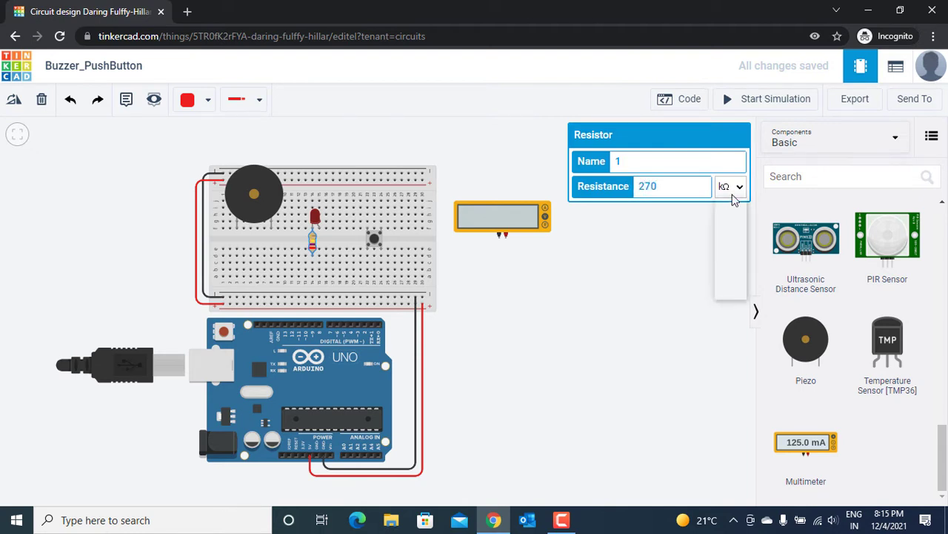
pyautogui.click(733, 256)
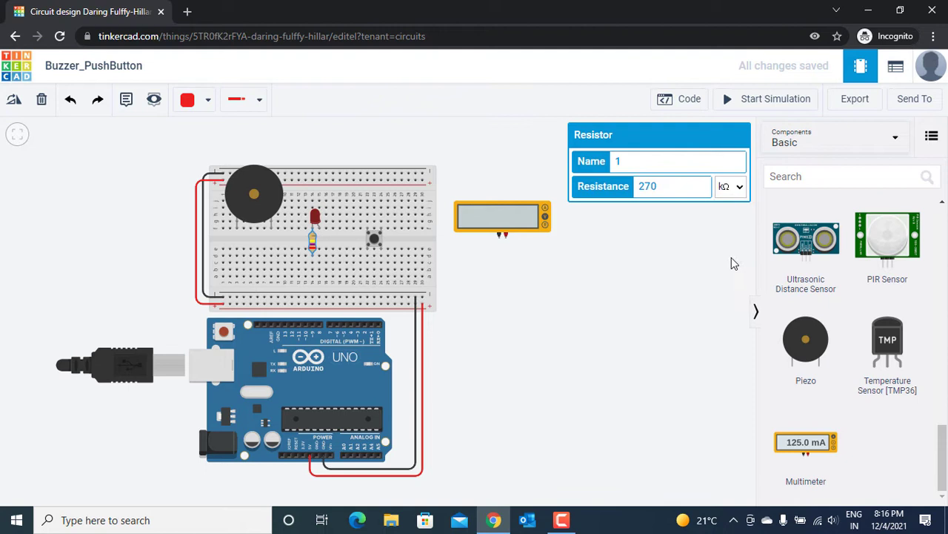
pyautogui.click(616, 262)
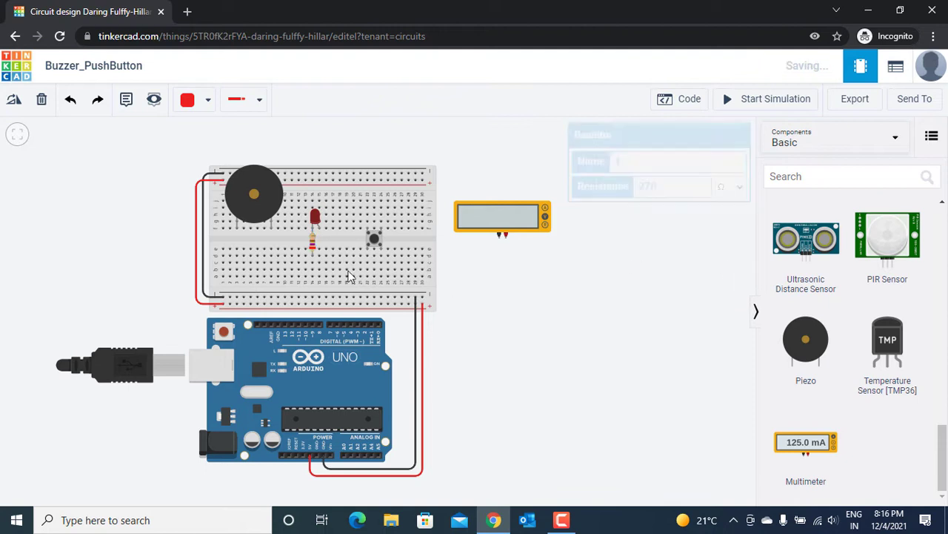
# - Wire the resistor's column to the lower negative rail and the LED's anode across the centre gap to Arduino pin D8
pyautogui.click(312, 258)
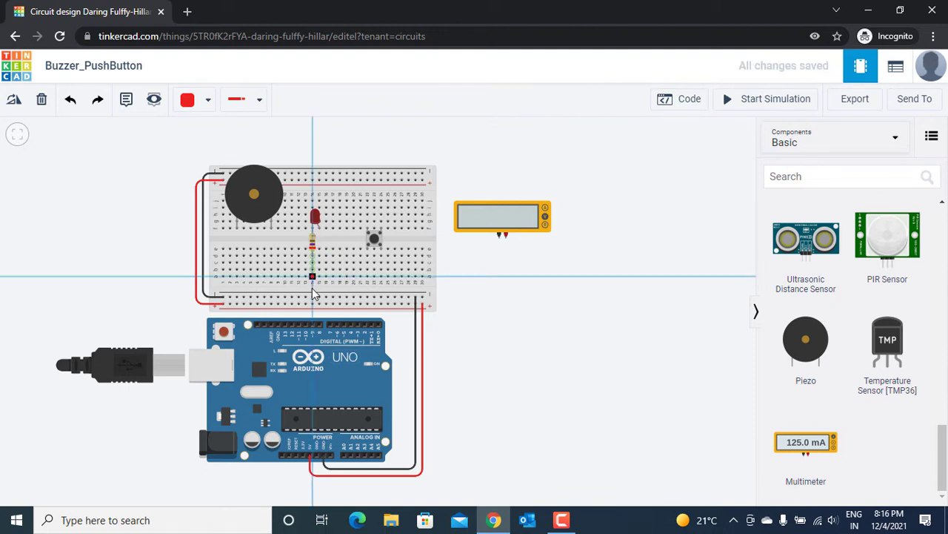
pyautogui.click(312, 296)
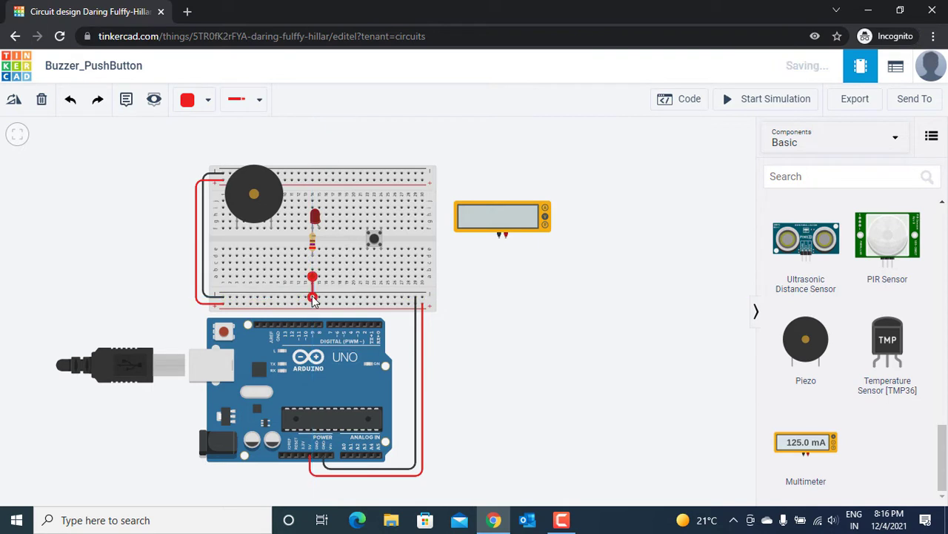
pyautogui.click(319, 230)
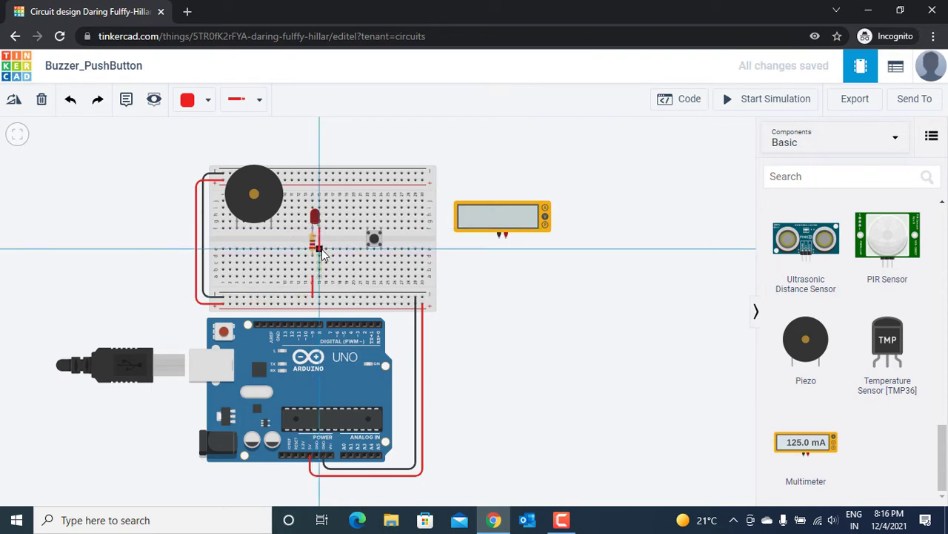
pyautogui.click(320, 249)
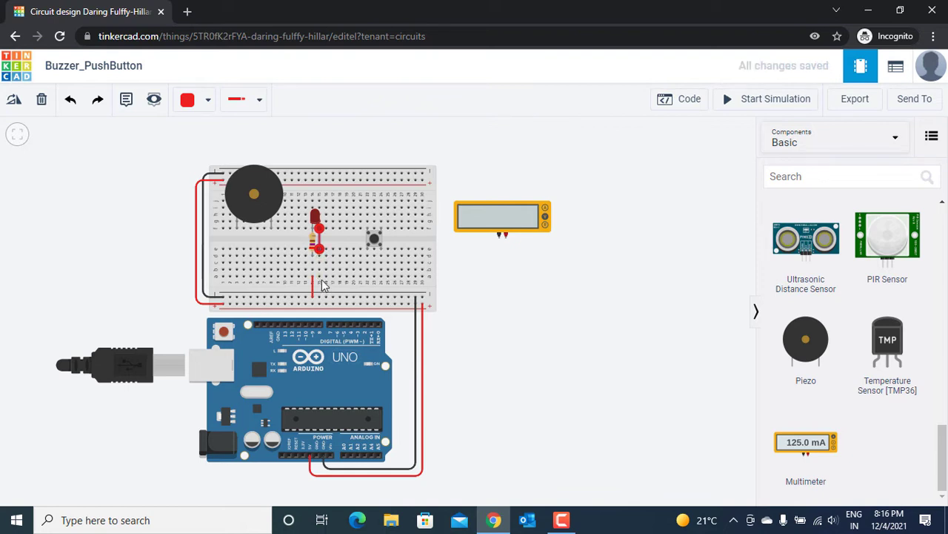
pyautogui.click(320, 278)
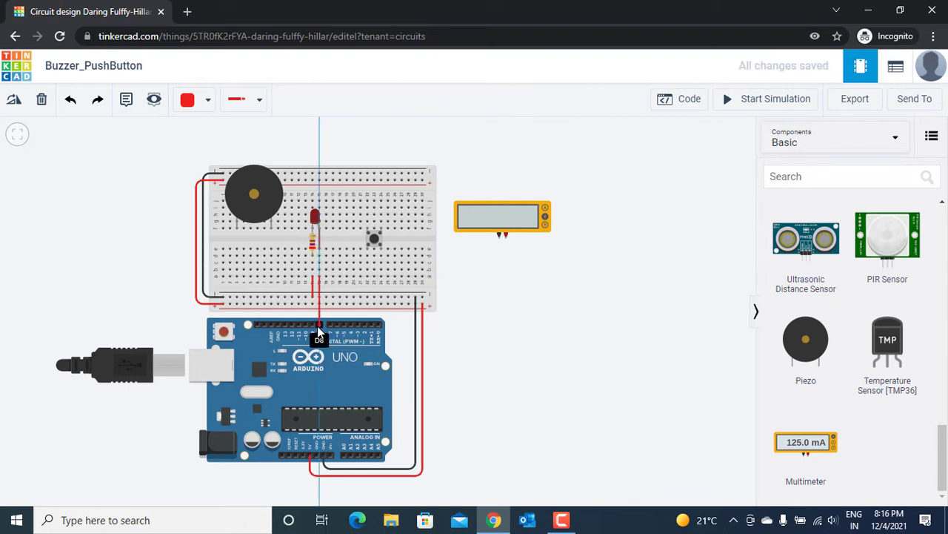
pyautogui.click(320, 326)
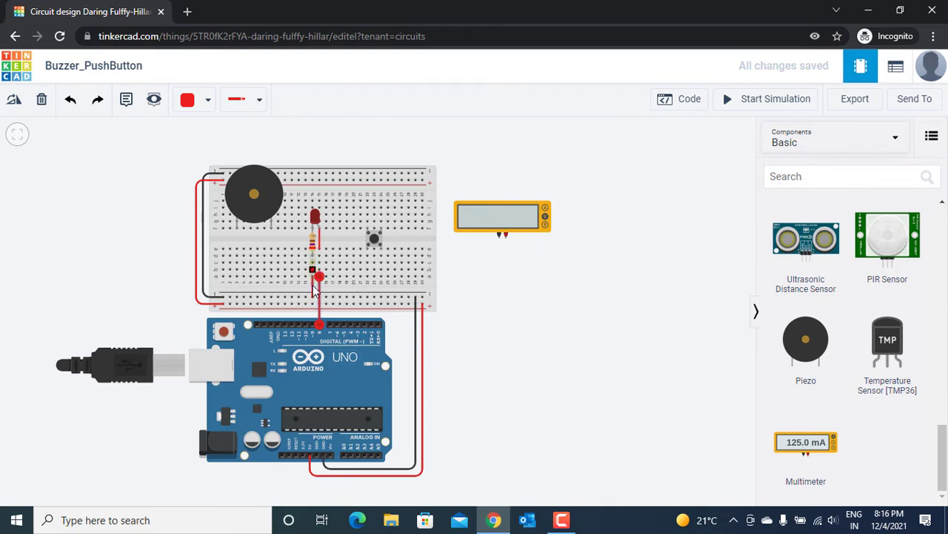
# - Recolor the wire between the resistor and the negative rail black
pyautogui.click(207, 99)
pyautogui.click(328, 288)
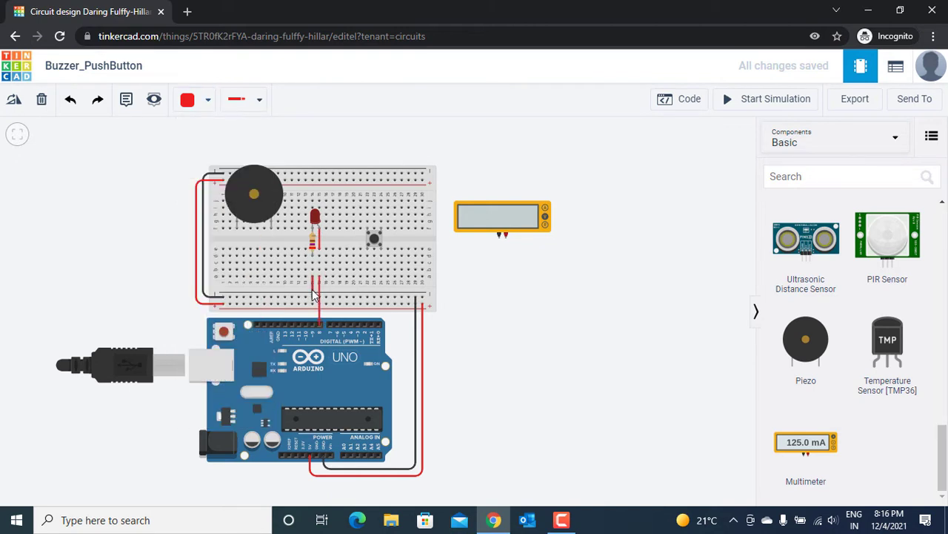
pyautogui.click(203, 99)
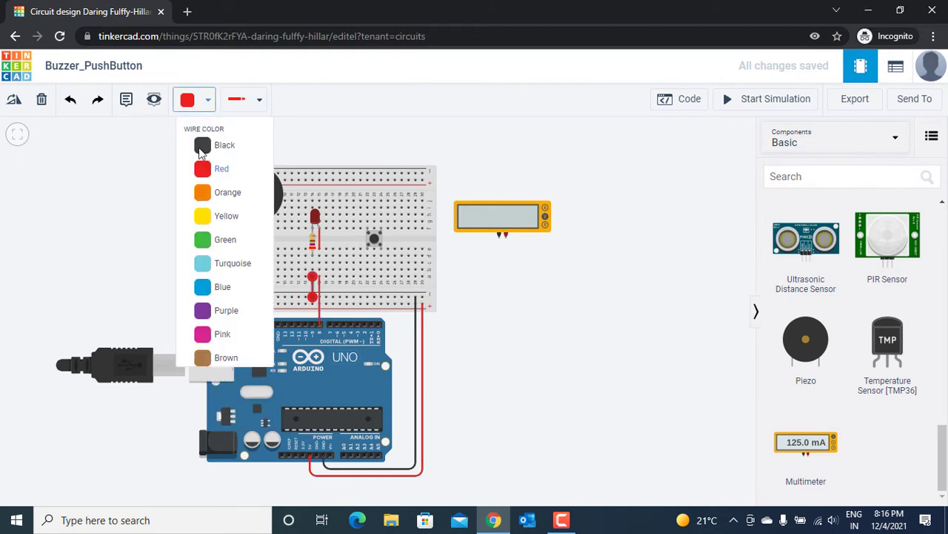
pyautogui.click(220, 148)
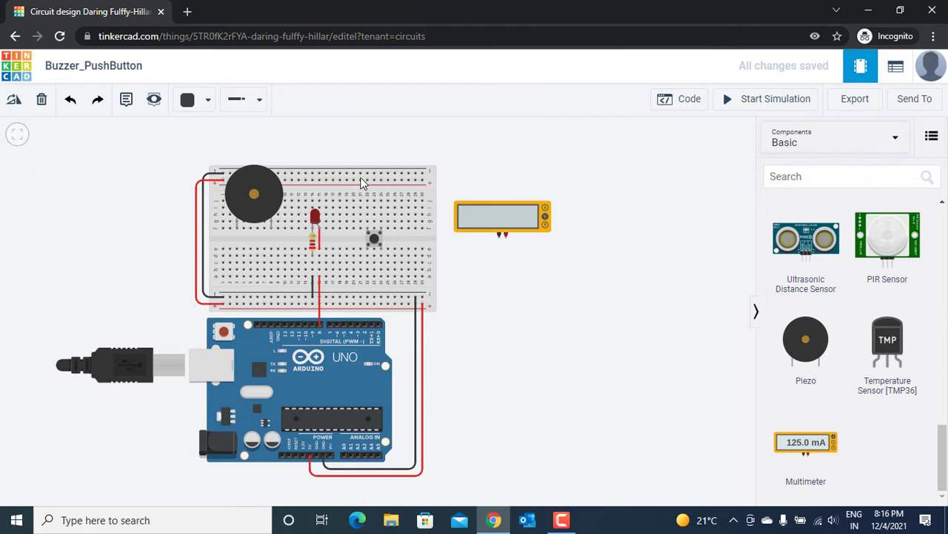
# - Wire the breadboard's upper positive rail straight down to the pushbutton's upper-left terminal column with a red wire
pyautogui.click(206, 99)
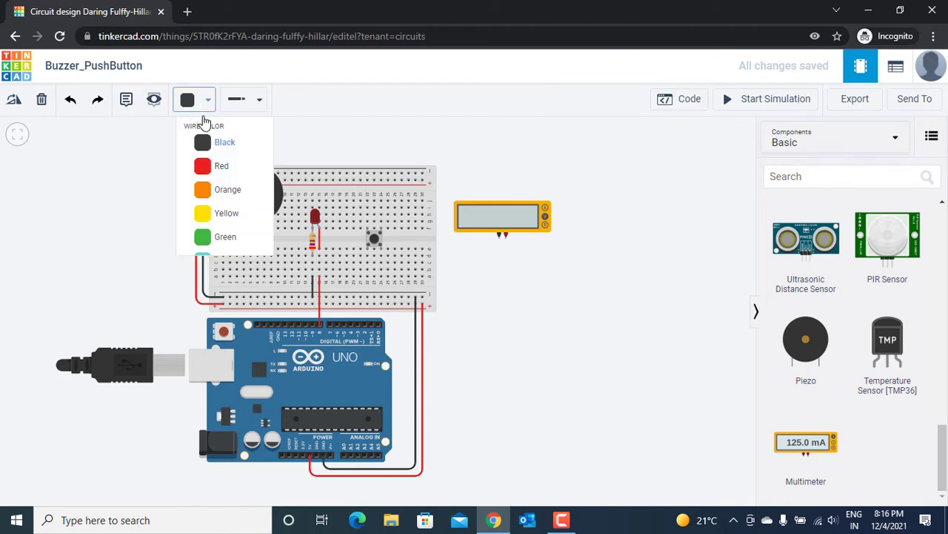
pyautogui.click(212, 176)
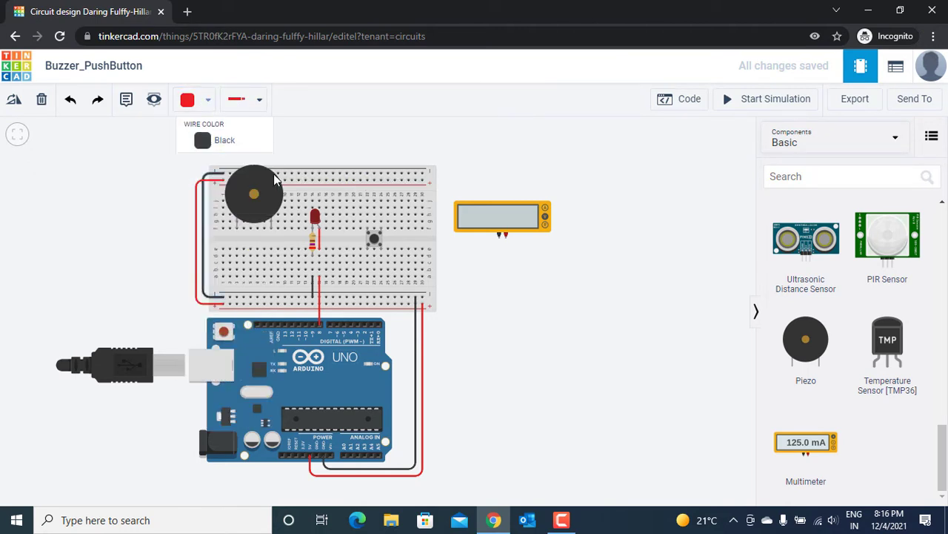
pyautogui.click(367, 182)
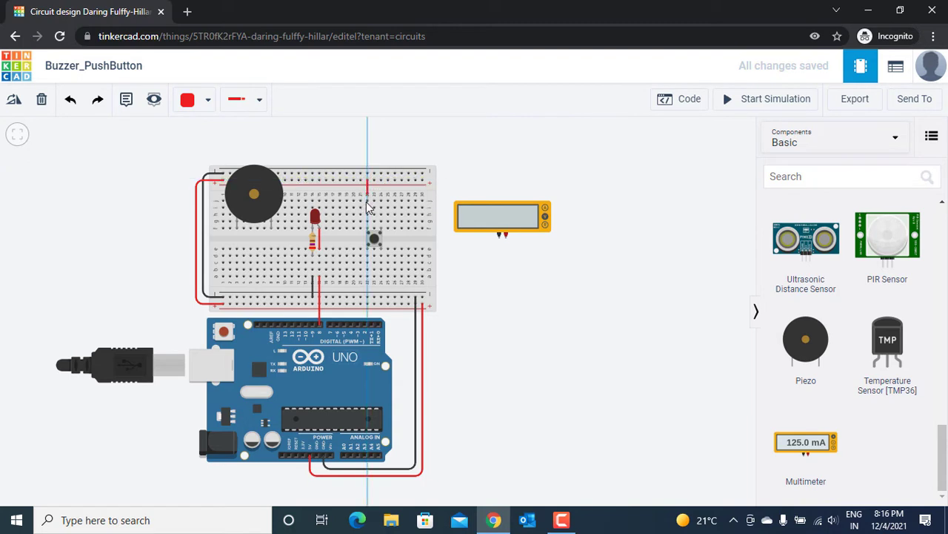
pyautogui.click(367, 202)
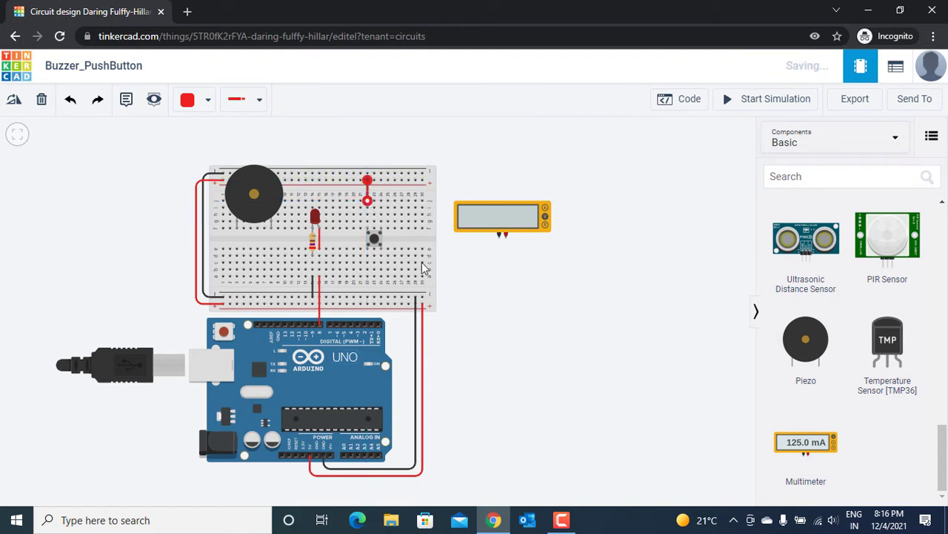
pyautogui.click(483, 319)
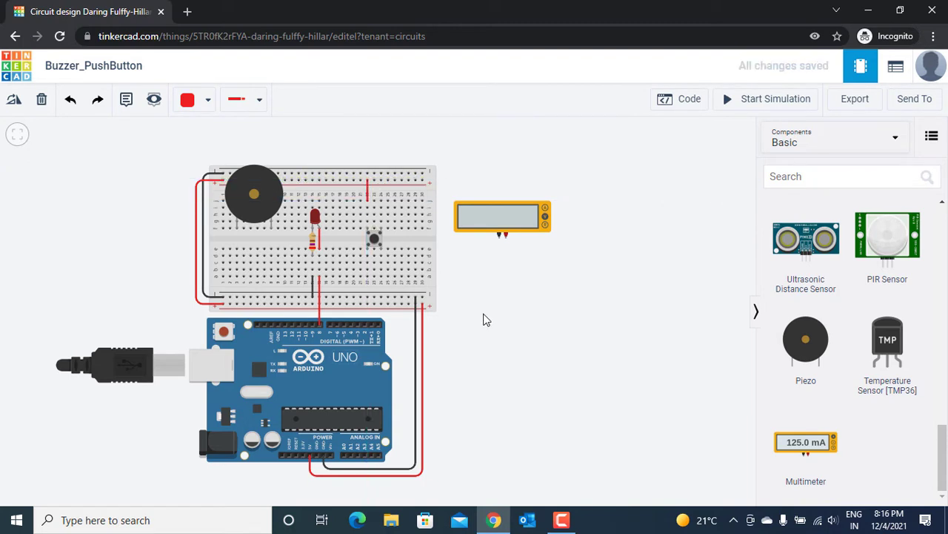
# - Wire the pushbutton's lower-right terminal column to Arduino pin D2 in red
pyautogui.click(381, 278)
pyautogui.click(372, 325)
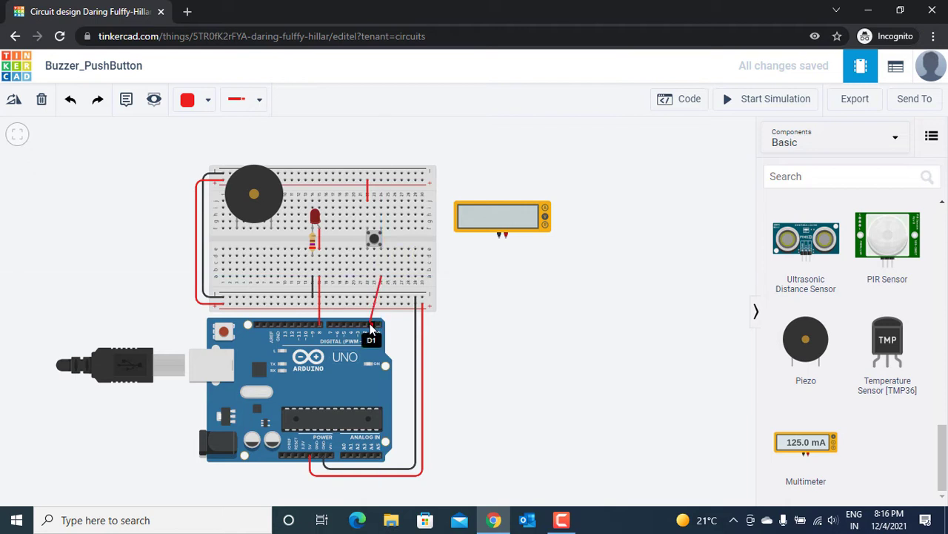
pyautogui.click(365, 325)
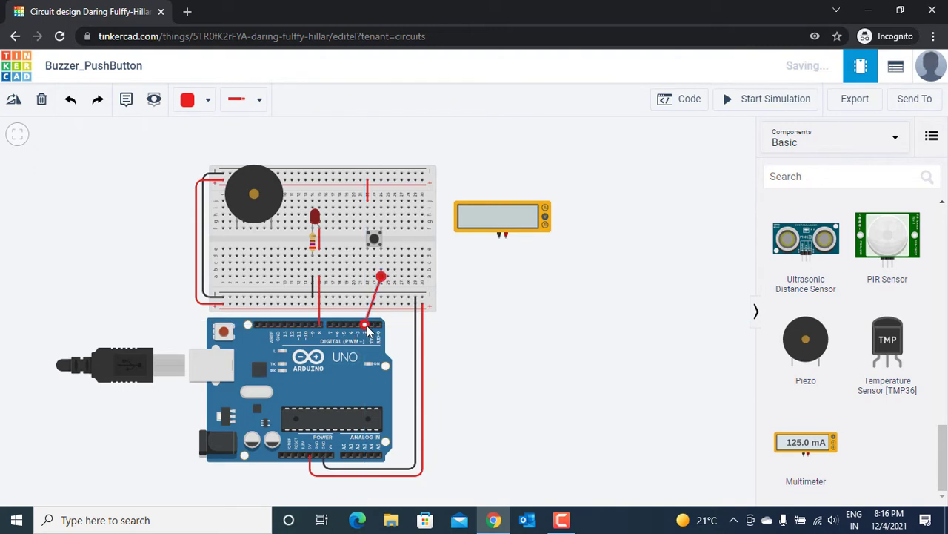
pyautogui.click(583, 296)
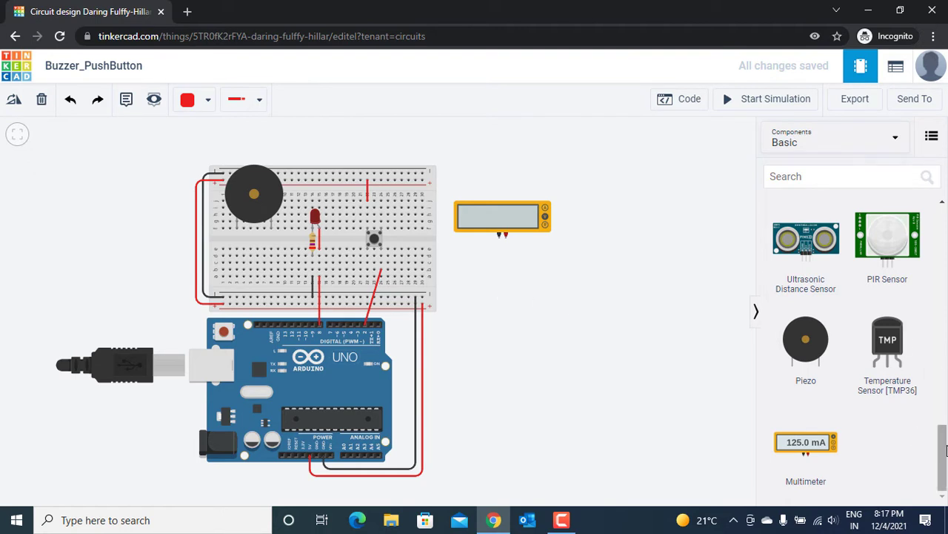
# - Place a 10 kΩ resistor between the pushbutton's lower-right terminal column and the lower negative rail
pyautogui.moveTo(947, 450); pyautogui.dragTo(945, 191)
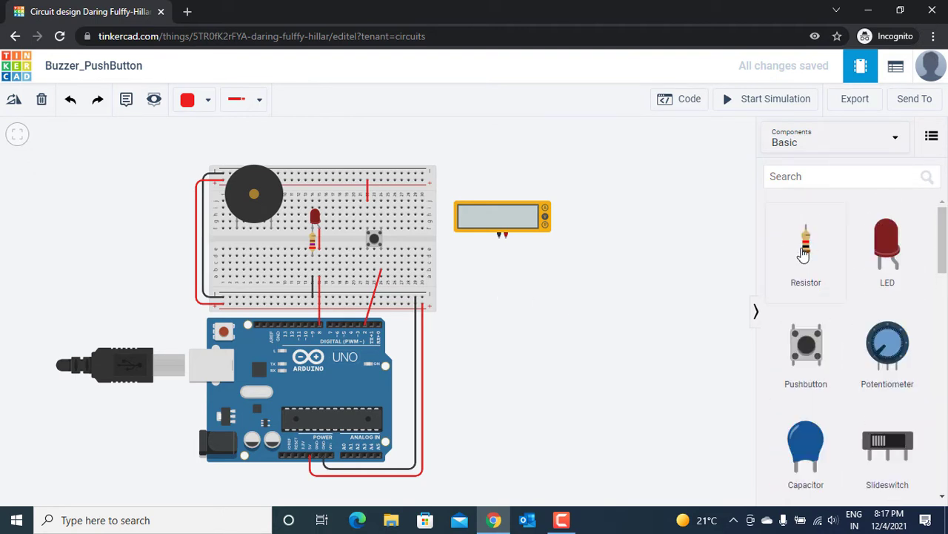
pyautogui.moveTo(804, 254); pyautogui.dragTo(382, 283)
pyautogui.click(382, 288)
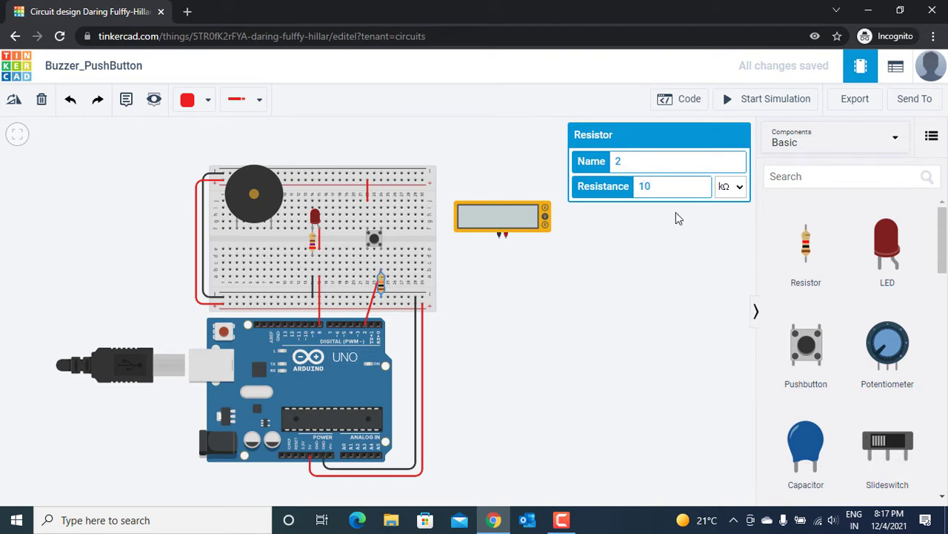
pyautogui.click(676, 212)
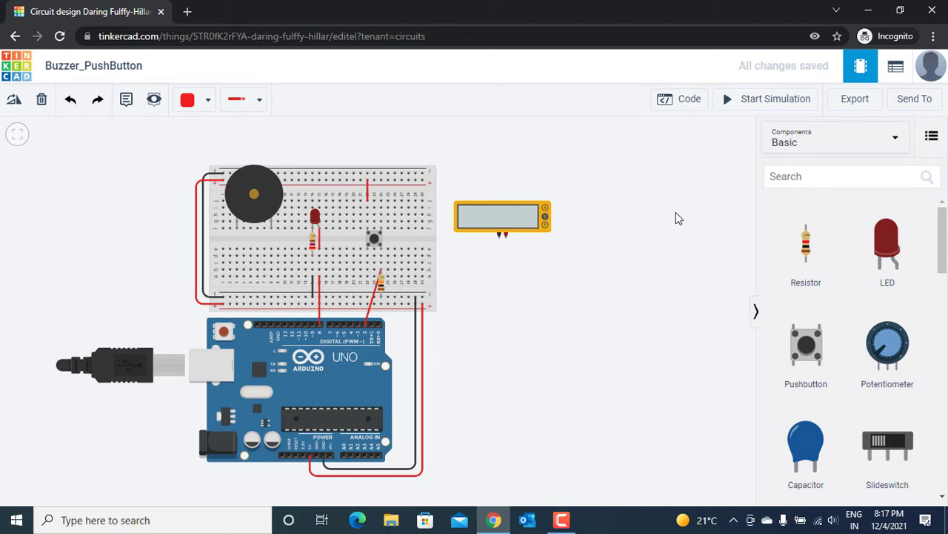
pyautogui.click(382, 288)
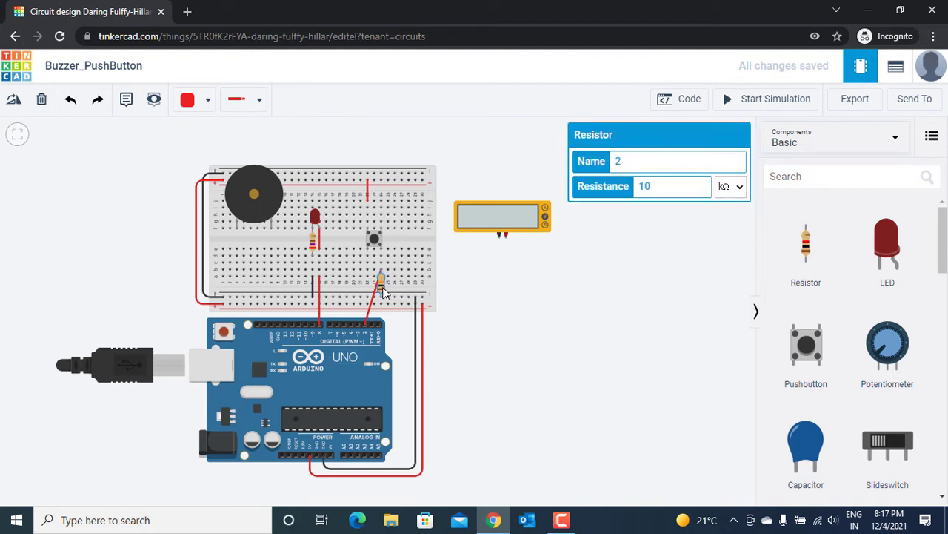
pyautogui.click(558, 280)
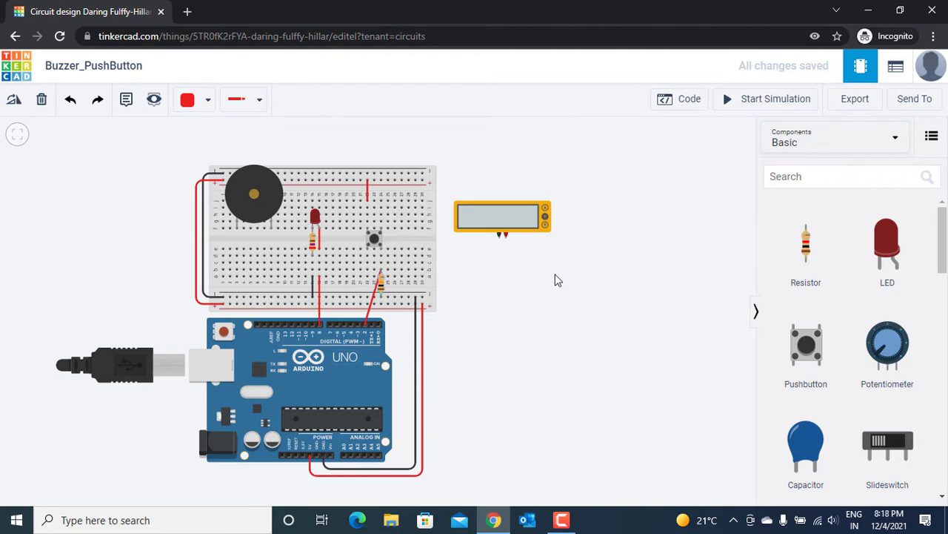
# - Wire the piezo's positive terminal to Arduino pin D9 in red, routing it along the gap between breadboard and Arduino
pyautogui.click(237, 228)
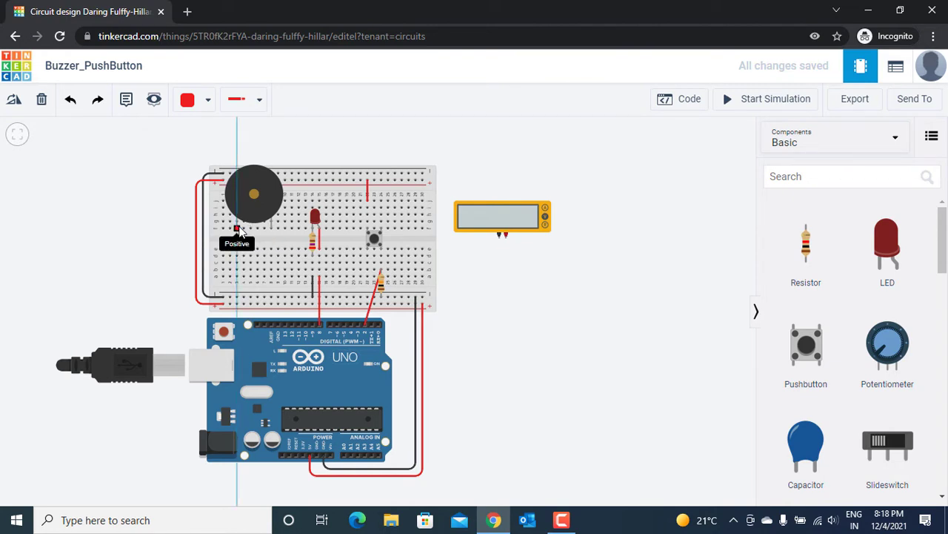
pyautogui.click(236, 314)
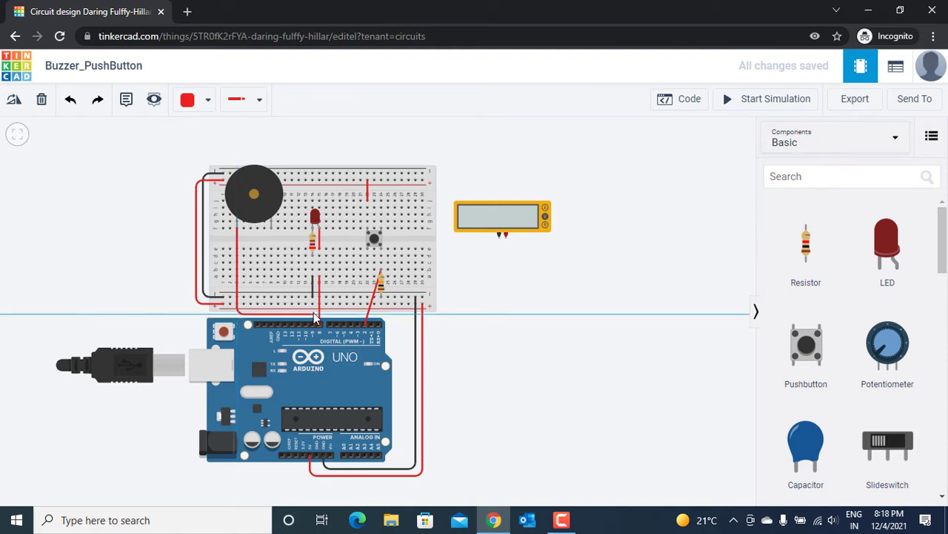
pyautogui.click(314, 325)
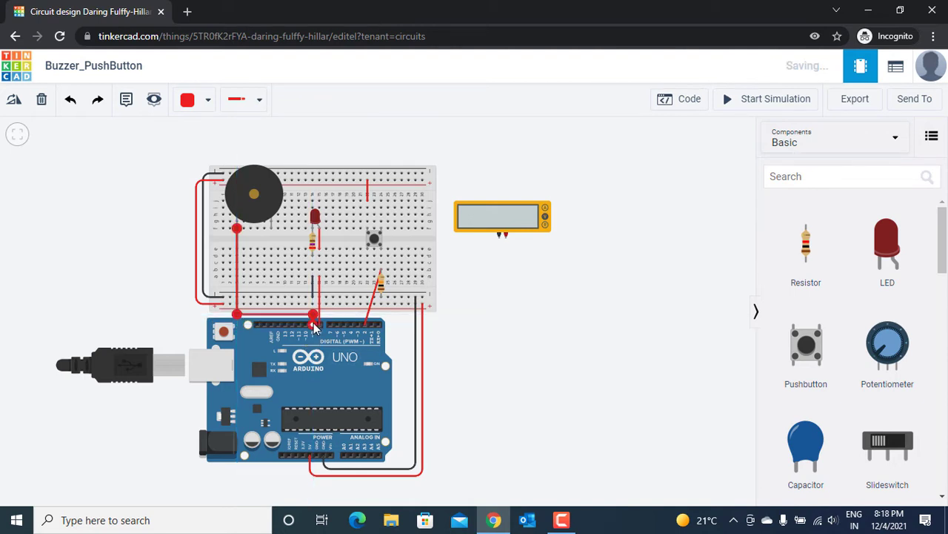
pyautogui.click(131, 245)
# - Wire the piezo's negative terminal straight down to the lower negative rail with a black wire
pyautogui.click(199, 101)
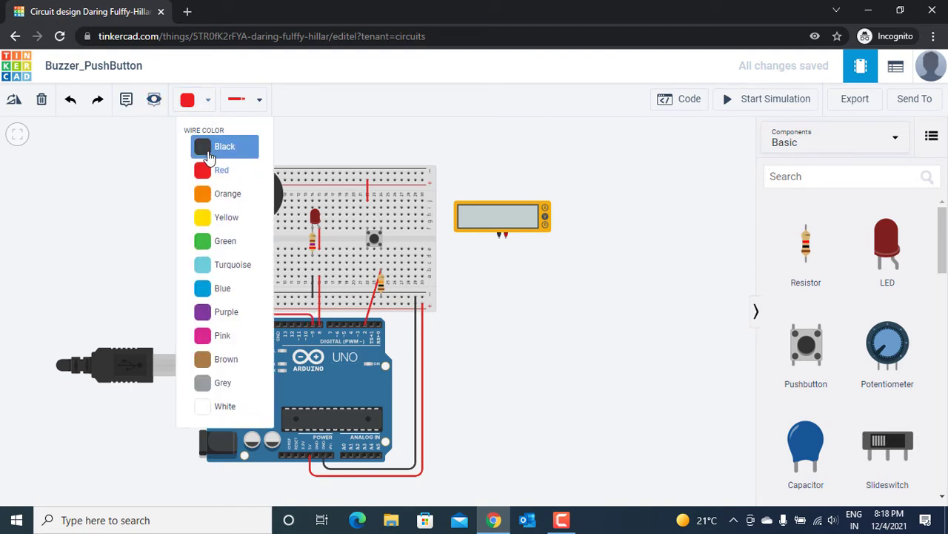
pyautogui.click(214, 143)
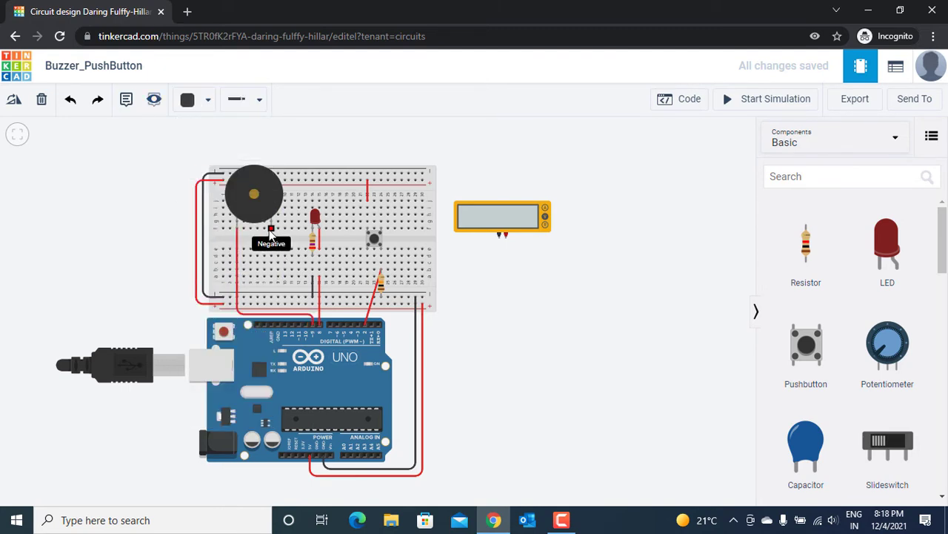
pyautogui.click(271, 231)
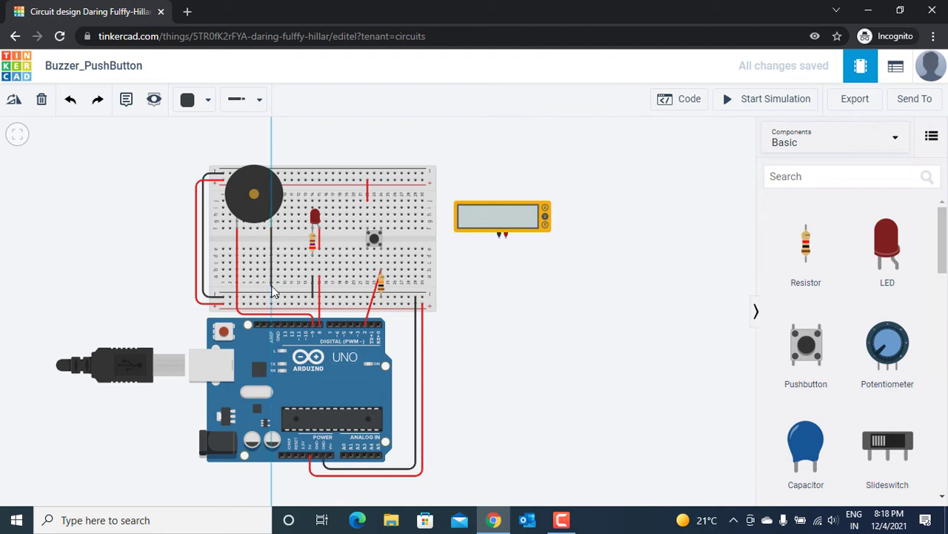
pyautogui.click(272, 300)
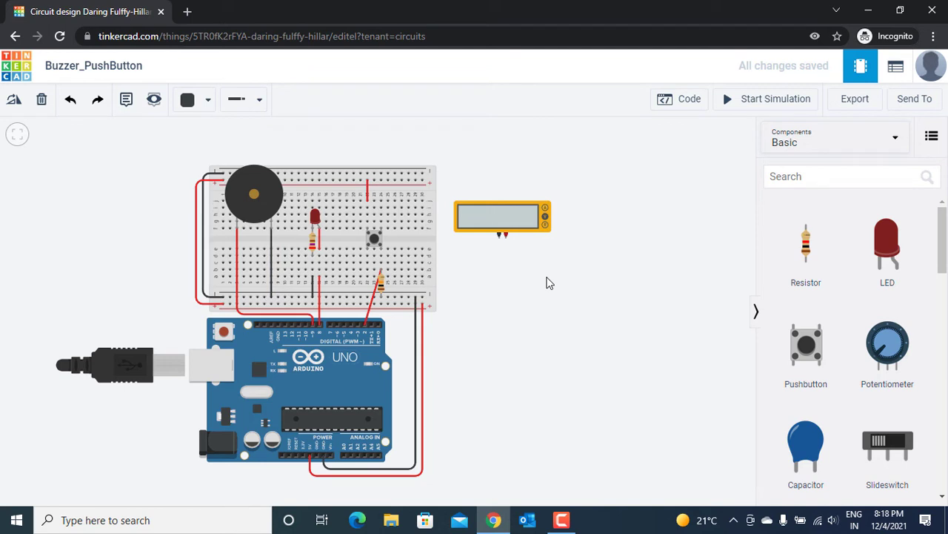
# - Connect the multimeter's negative terminal to the end of the lower negative rail with a bent black wire
pyautogui.click(502, 238)
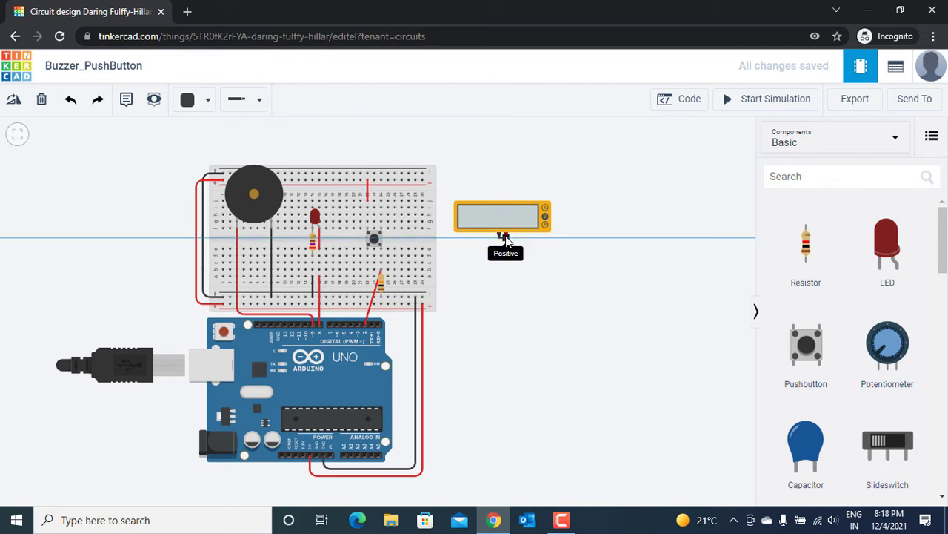
pyautogui.click(501, 300)
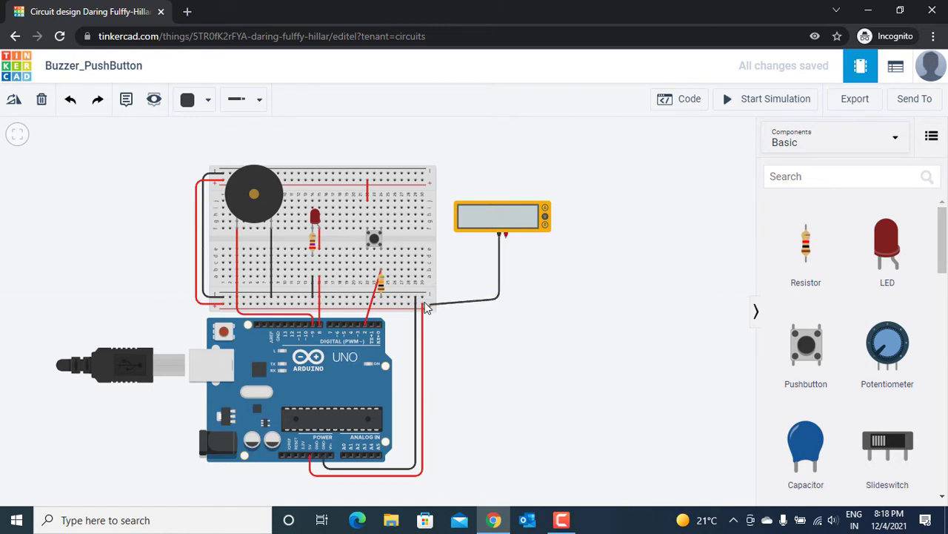
pyautogui.click(423, 298)
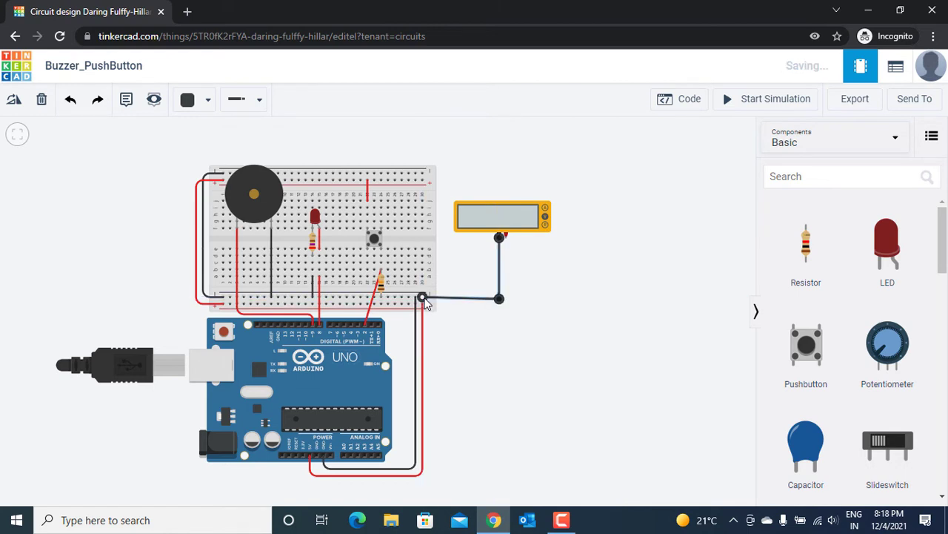
pyautogui.click(540, 309)
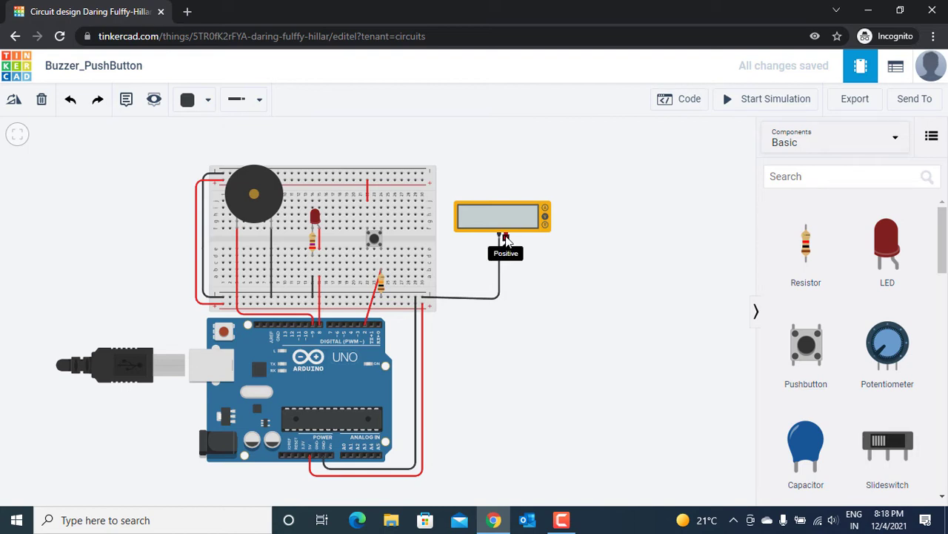
# - Connect the multimeter's positive terminal to the pushbutton's lower-right terminal column, straighten the wire's bend and colour it red
pyautogui.click(506, 237)
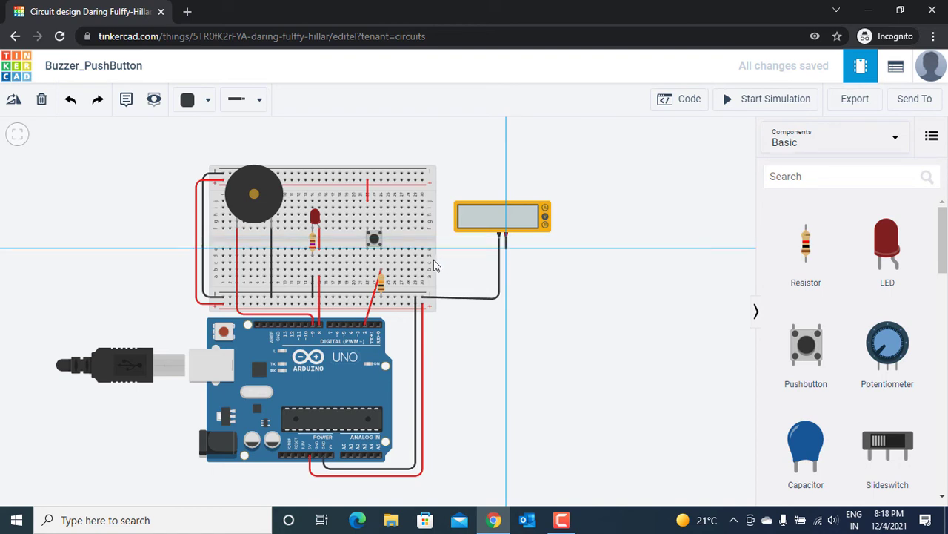
pyautogui.click(381, 256)
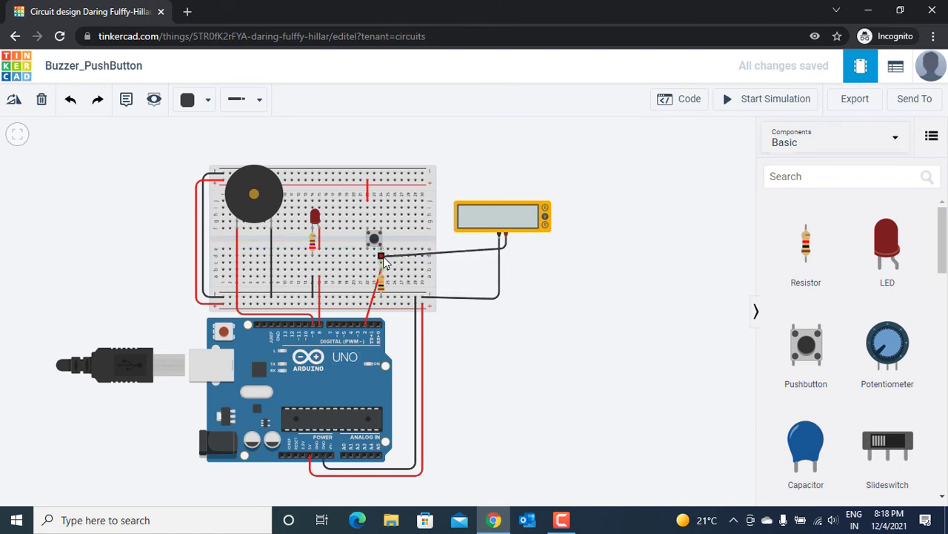
pyautogui.click(381, 256)
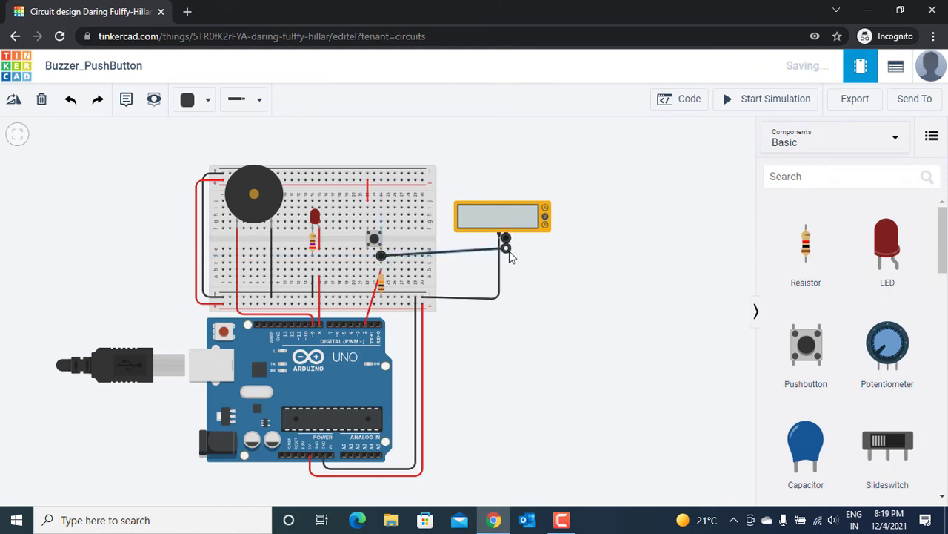
pyautogui.moveTo(506, 248); pyautogui.dragTo(507, 255)
pyautogui.click(197, 101)
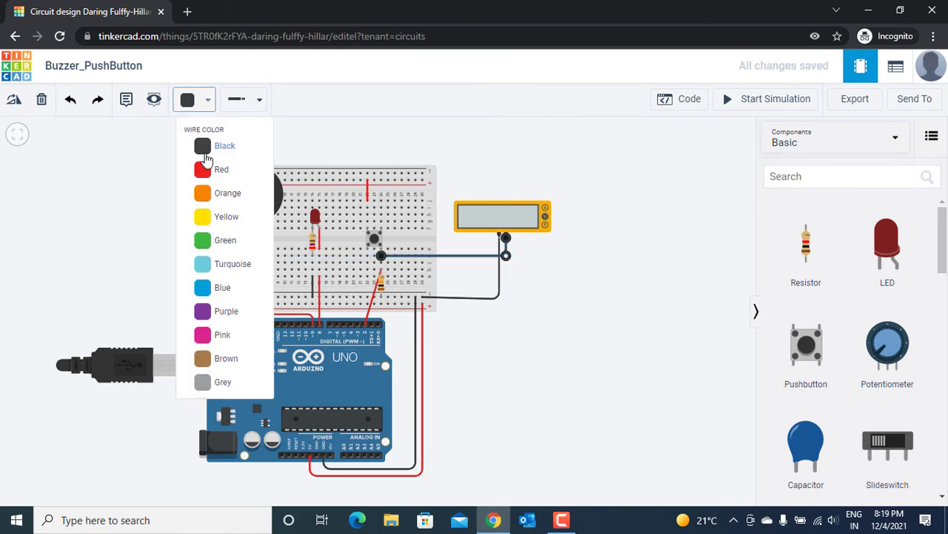
pyautogui.click(212, 180)
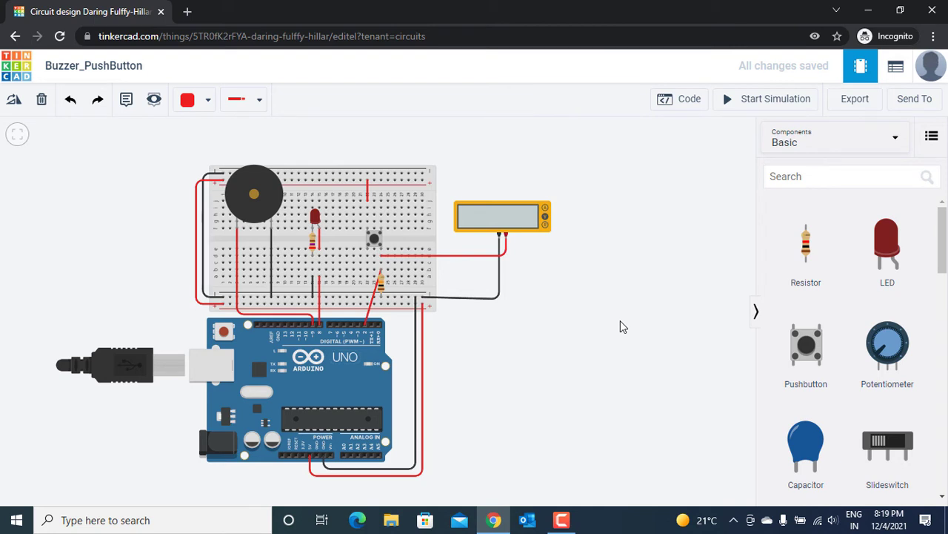
# - Open the block code editor and add an if-then-else block to the empty workspace
pyautogui.click(687, 100)
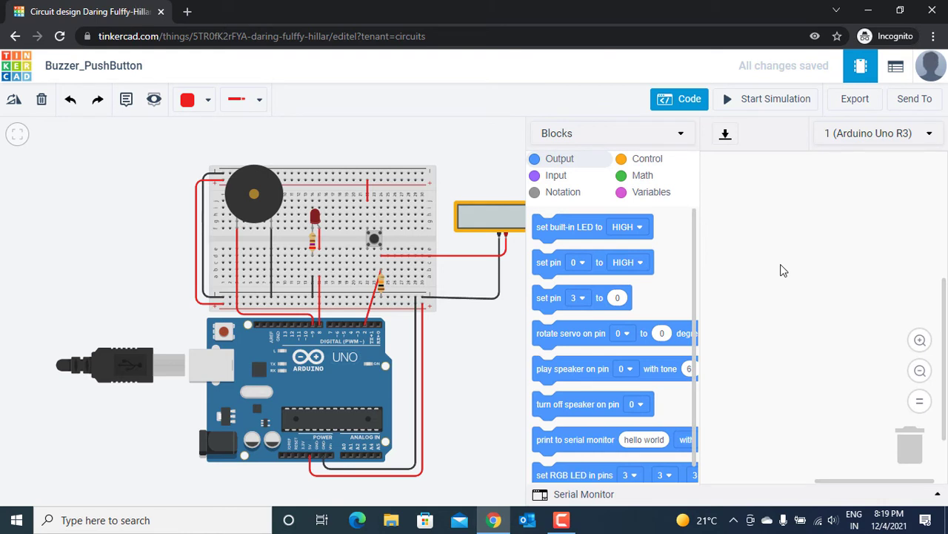
pyautogui.click(657, 166)
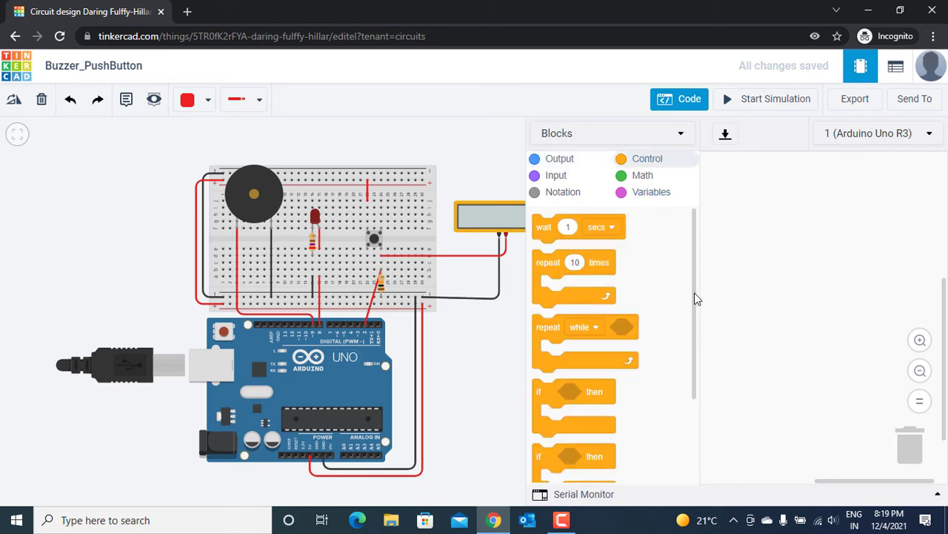
pyautogui.scroll(-3, 696, 299)
pyautogui.moveTo(630, 360); pyautogui.dragTo(778, 203)
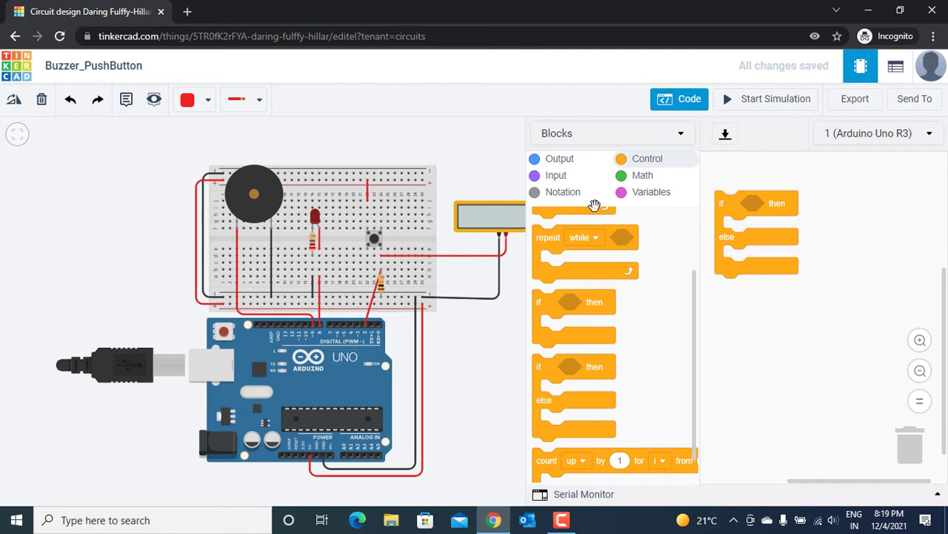
# - Insert a comparison block as the if-then-else condition and set its operator to =
pyautogui.click(642, 175)
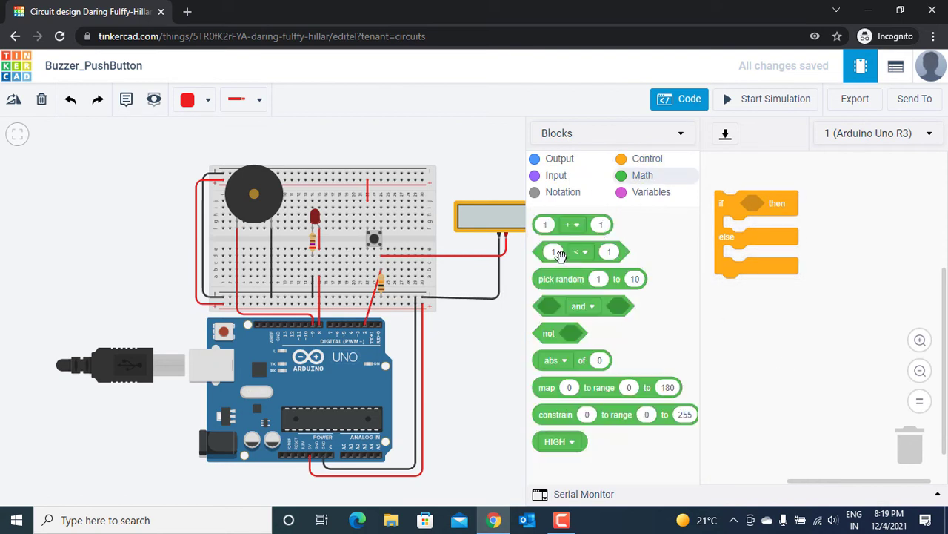
pyautogui.moveTo(577, 254); pyautogui.dragTo(775, 212)
pyautogui.click(793, 204)
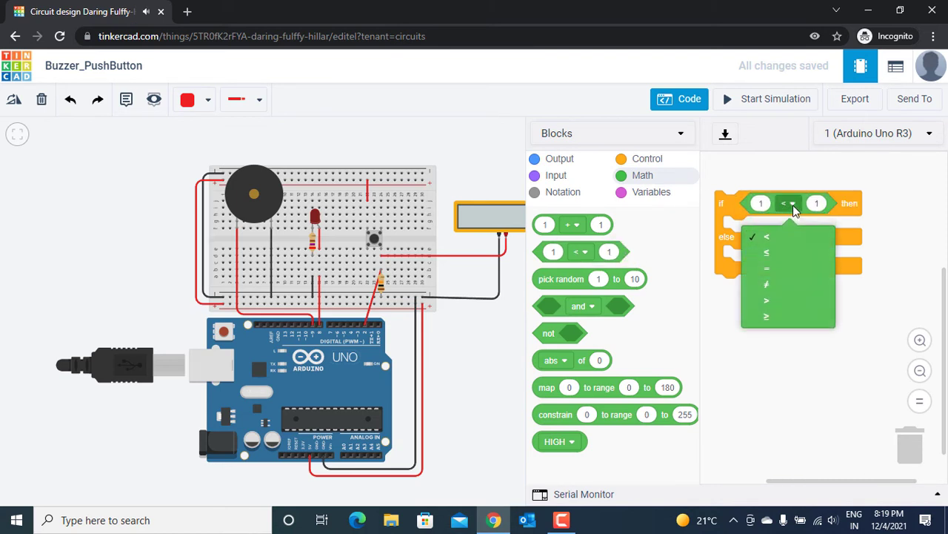
pyautogui.click(788, 264)
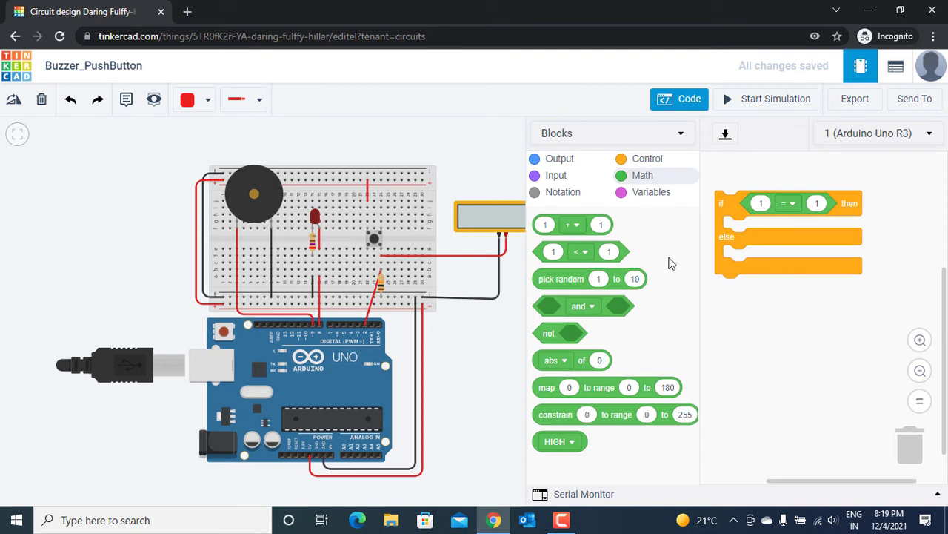
# - Complete the if condition so that it compares the digital reading of pin 2 with HIGH
pyautogui.click(555, 174)
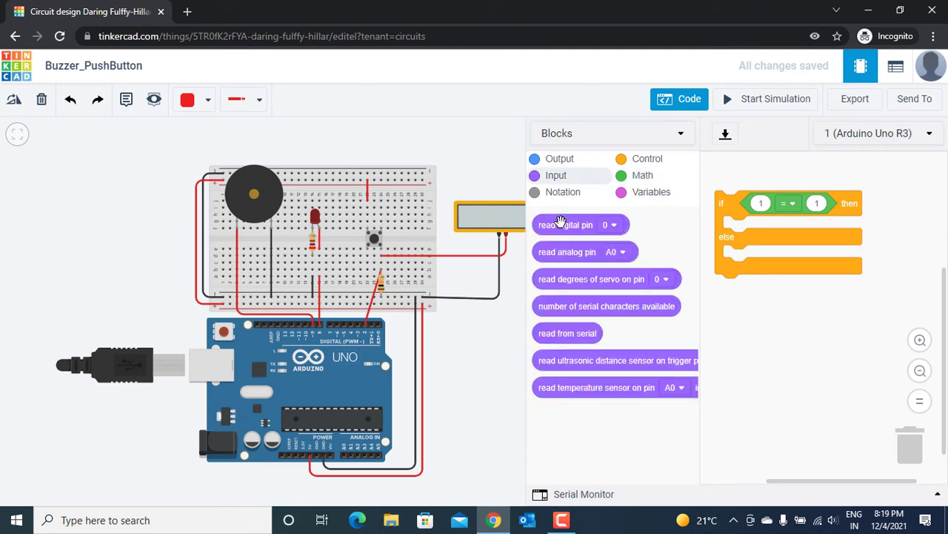
pyautogui.moveTo(561, 222); pyautogui.dragTo(774, 202)
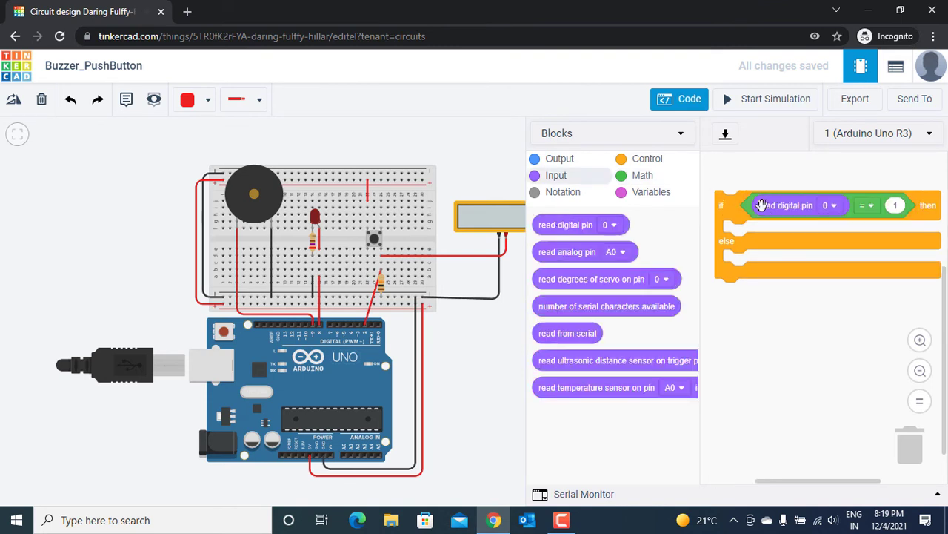
pyautogui.click(830, 205)
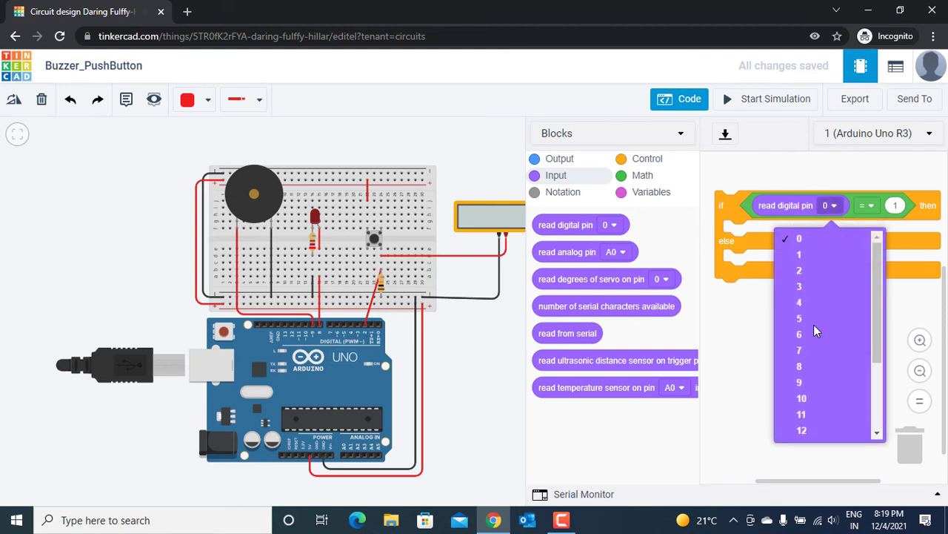
pyautogui.click(822, 274)
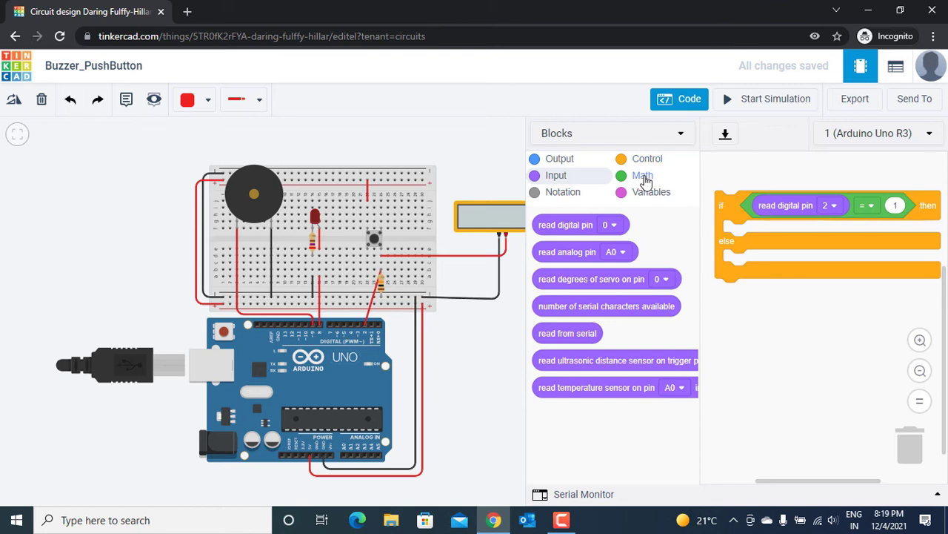
pyautogui.click(640, 176)
pyautogui.moveTo(554, 441); pyautogui.dragTo(899, 215)
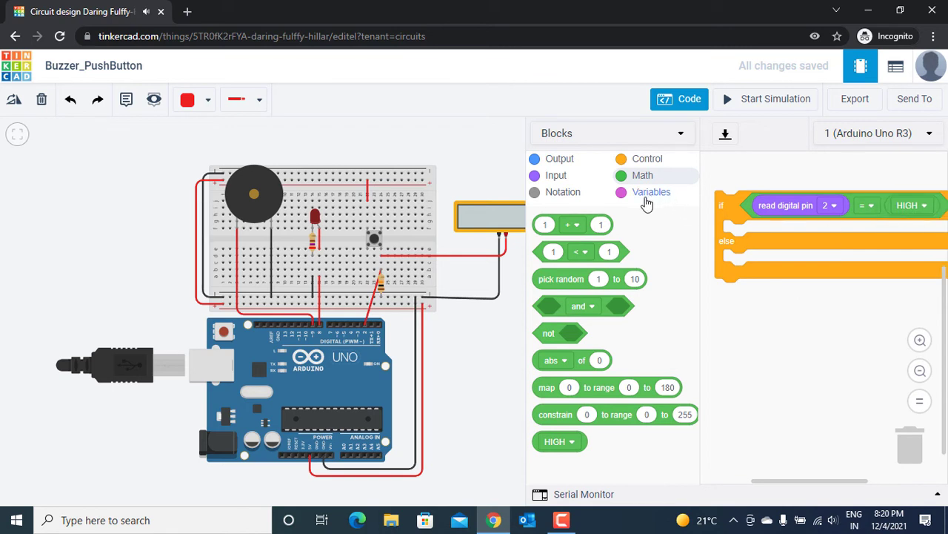
# - Add two set-pin blocks to the then branch, setting pins 8 and 9 to HIGH
pyautogui.click(562, 163)
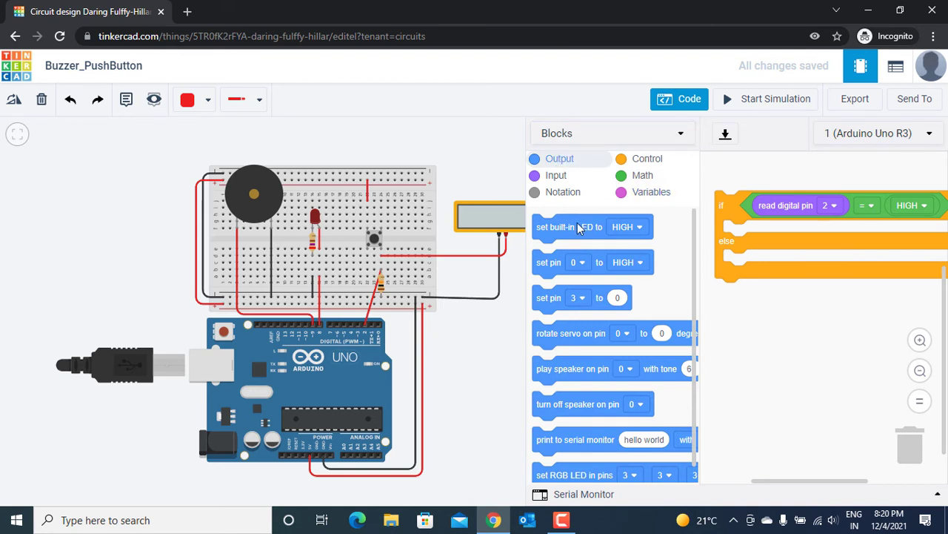
pyautogui.moveTo(543, 264); pyautogui.dragTo(736, 229)
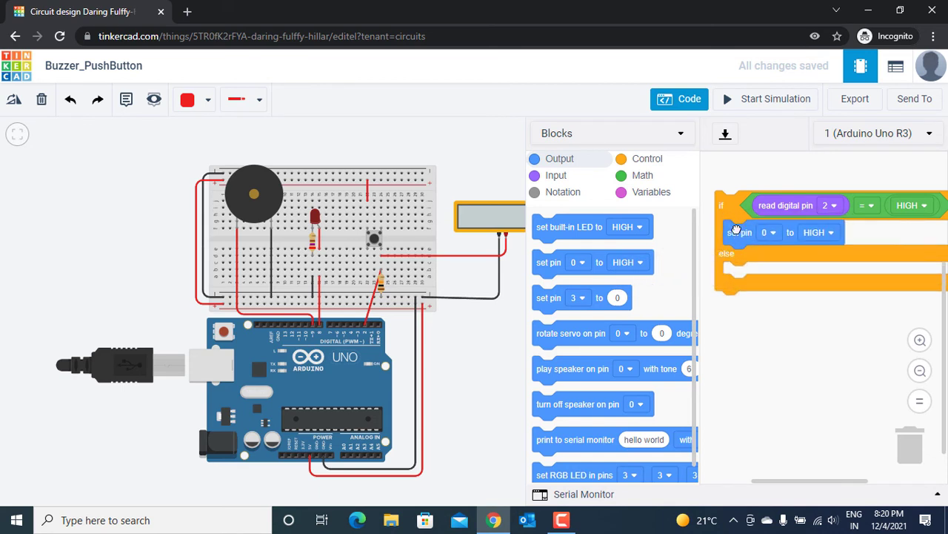
pyautogui.moveTo(547, 264); pyautogui.dragTo(741, 237)
pyautogui.click(773, 233)
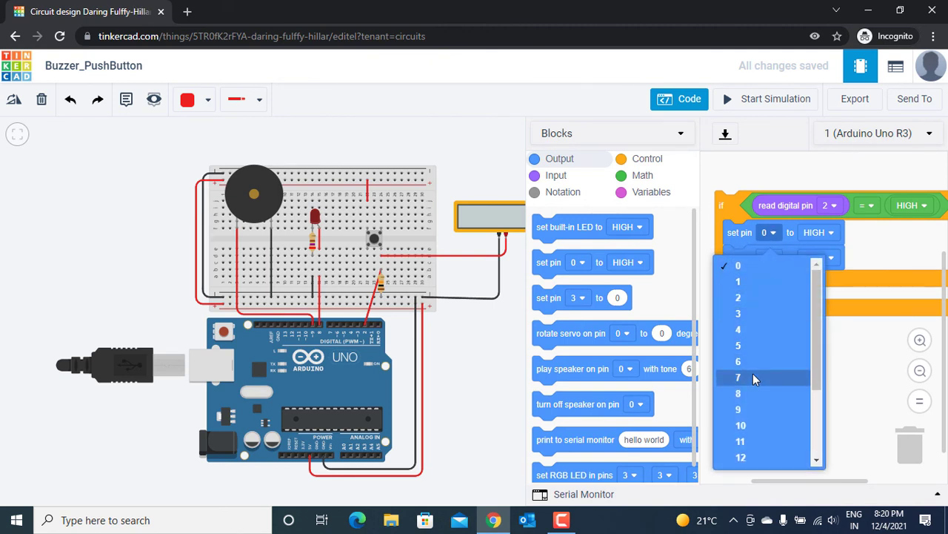
pyautogui.click(743, 392)
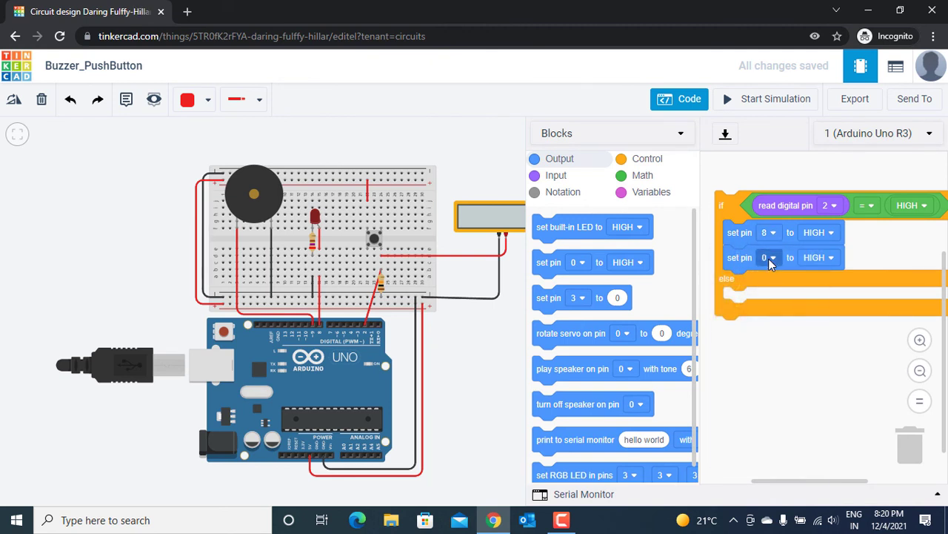
pyautogui.click(769, 258)
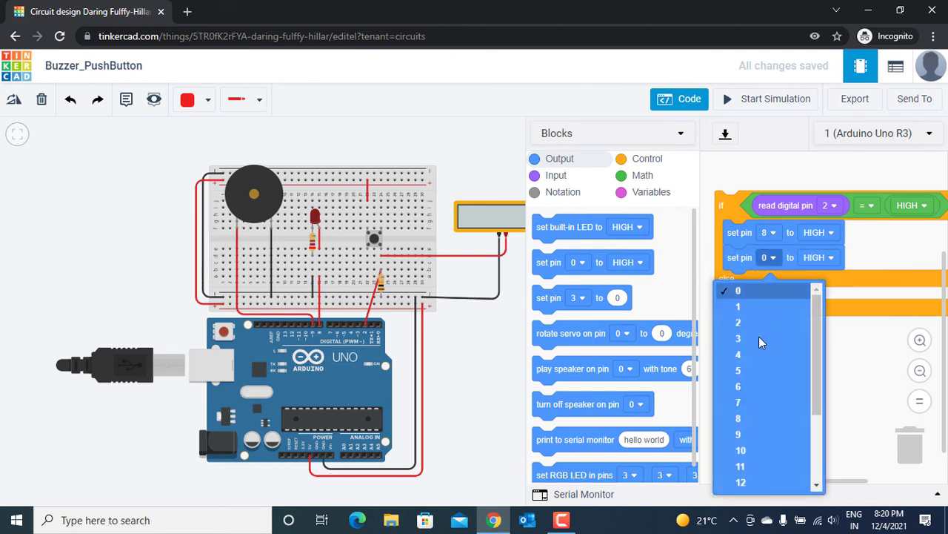
pyautogui.click(739, 435)
# - Duplicate the two set-pin blocks into the else branch and set pins 8 and 9 to LOW there
pyautogui.rightClick(737, 230)
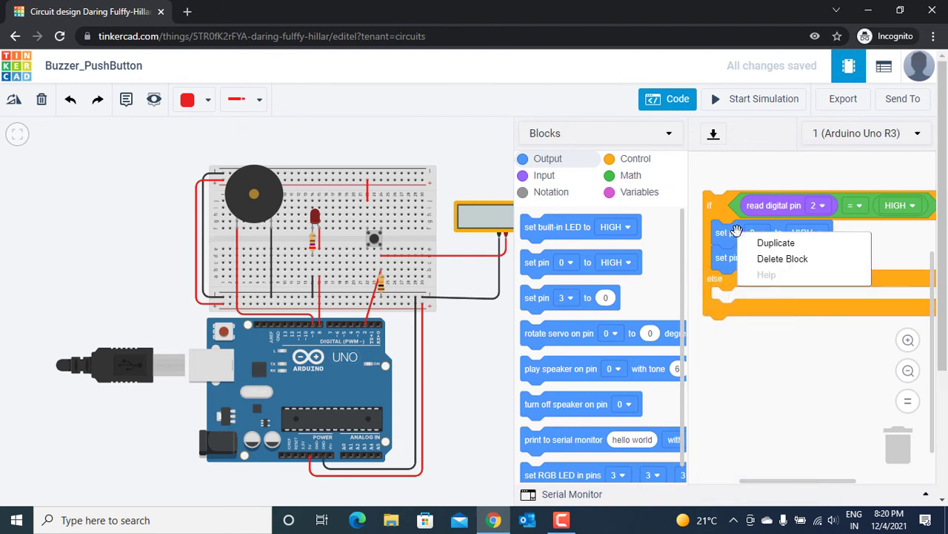
pyautogui.click(766, 242)
pyautogui.moveTo(767, 244); pyautogui.dragTo(732, 297)
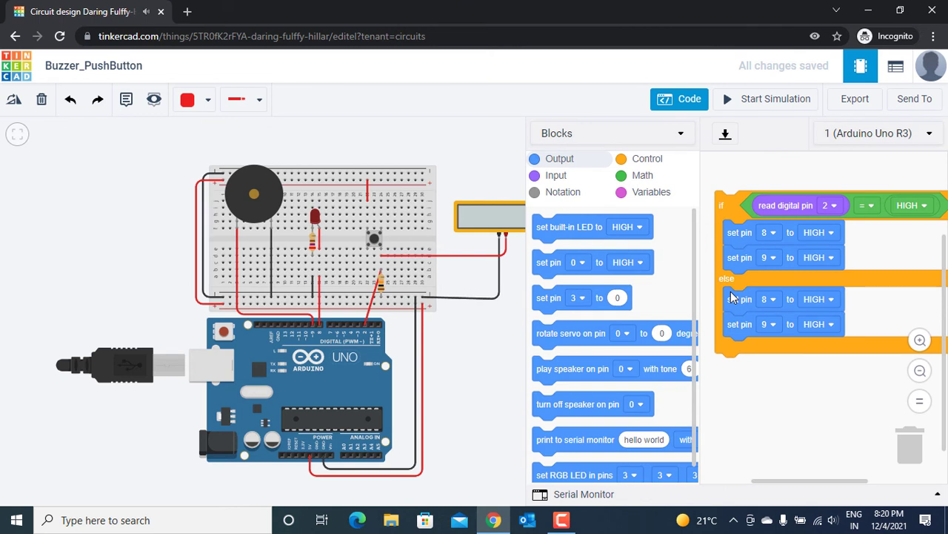
pyautogui.click(821, 299)
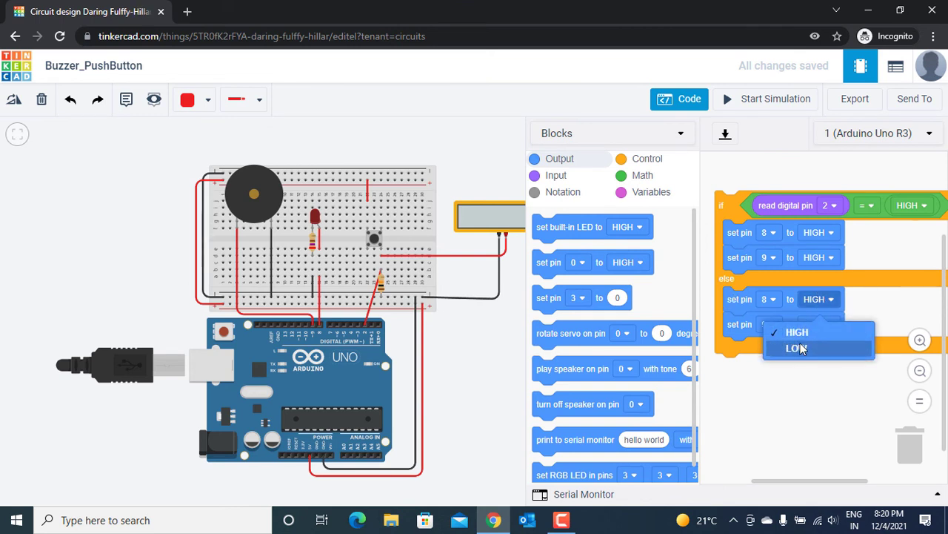
pyautogui.click(798, 347)
pyautogui.click(825, 324)
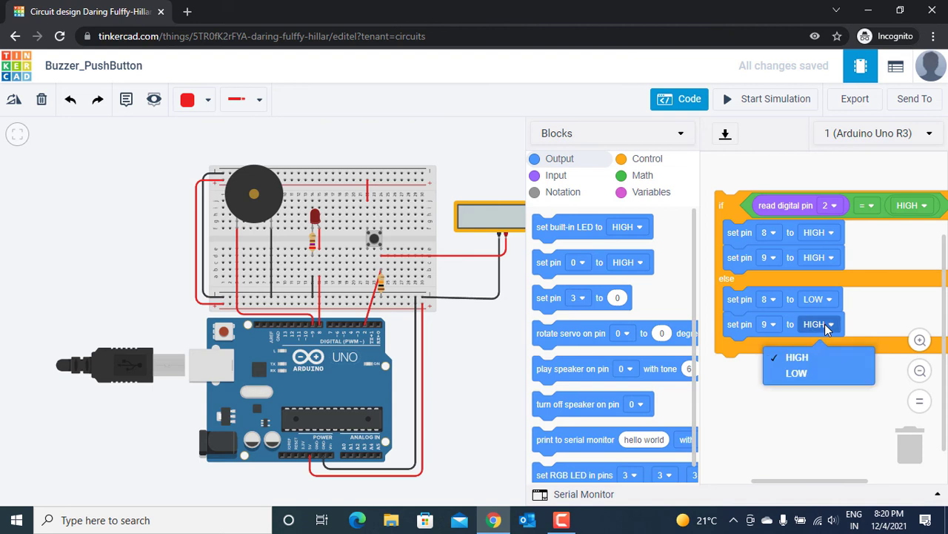
pyautogui.click(812, 376)
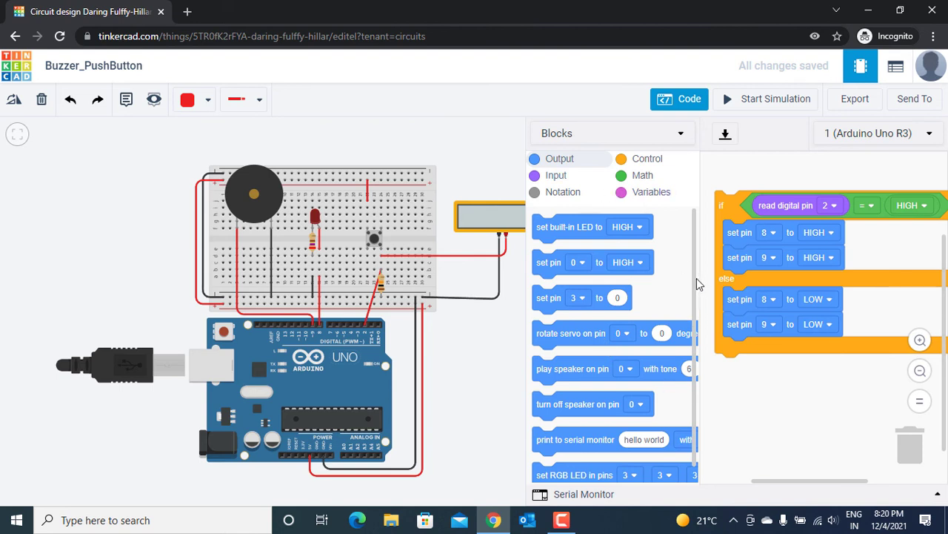
# - Add a print-to-serial-monitor block below the if-else block that prints the digital reading of pin 2
pyautogui.scroll(-1, 624, 373)
pyautogui.moveTo(576, 421); pyautogui.dragTo(762, 362)
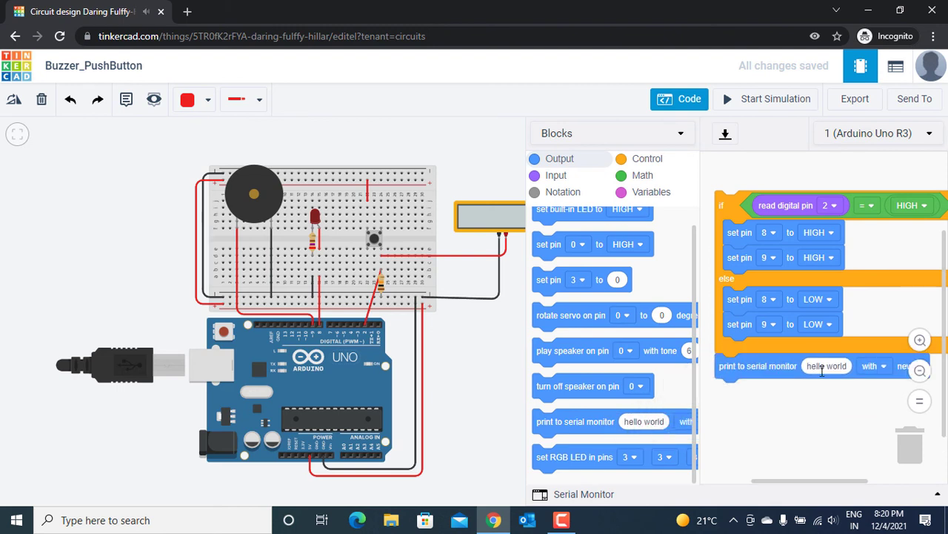
pyautogui.click(566, 178)
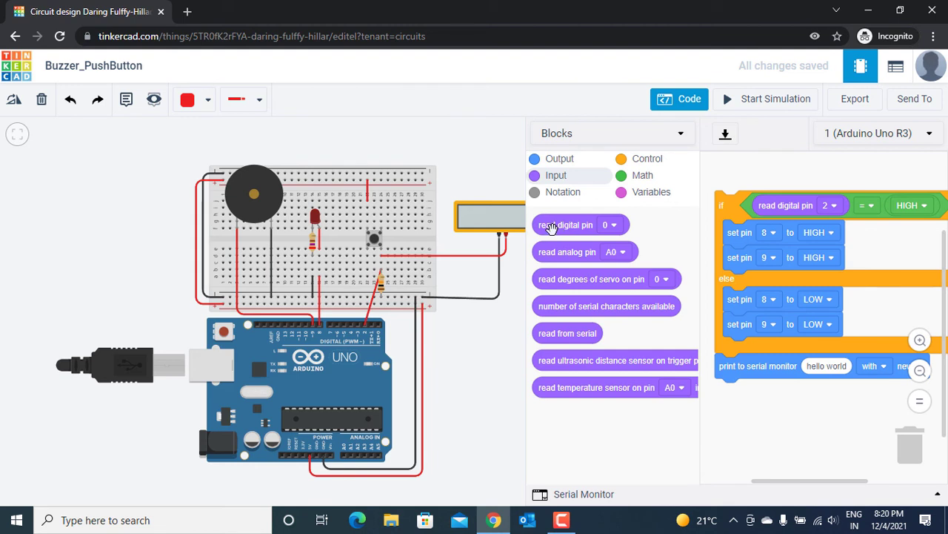
pyautogui.moveTo(549, 225); pyautogui.dragTo(885, 374)
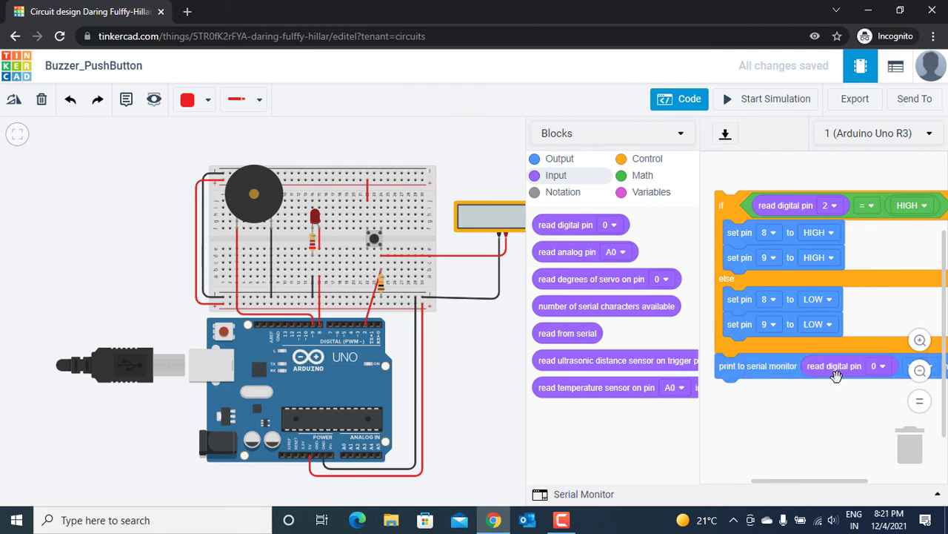
pyautogui.click(888, 375)
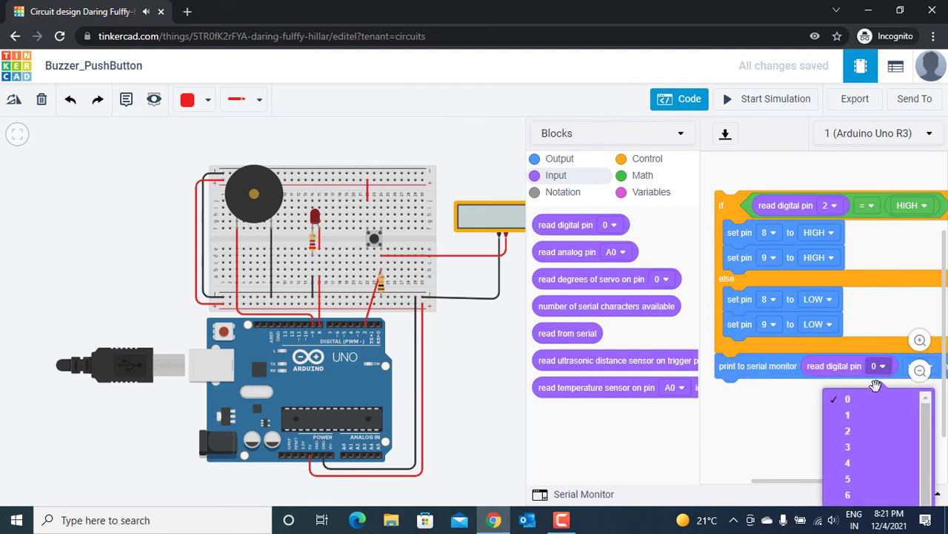
pyautogui.click(850, 433)
# - Open the serial monitor, start the simulation and test the circuit by actuating the pushbutton repeatedly
pyautogui.click(800, 495)
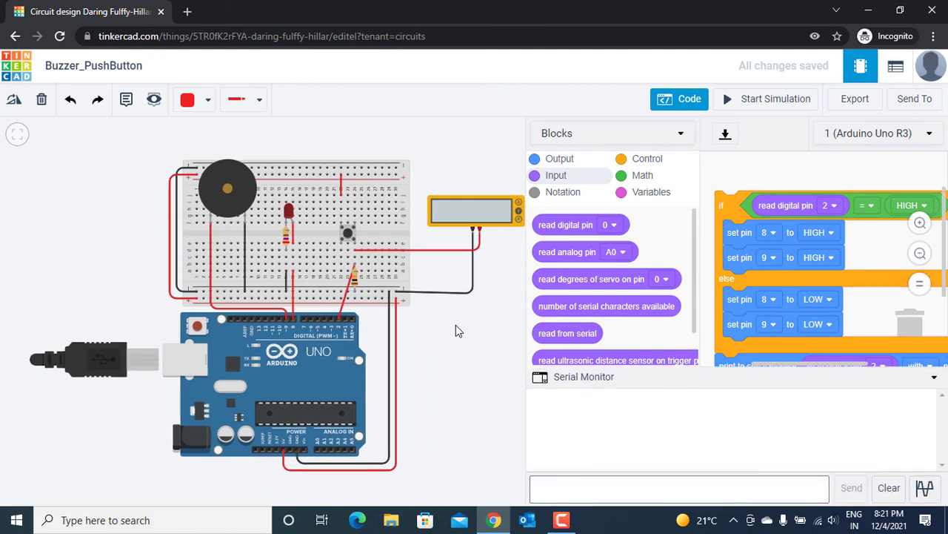
pyautogui.click(746, 99)
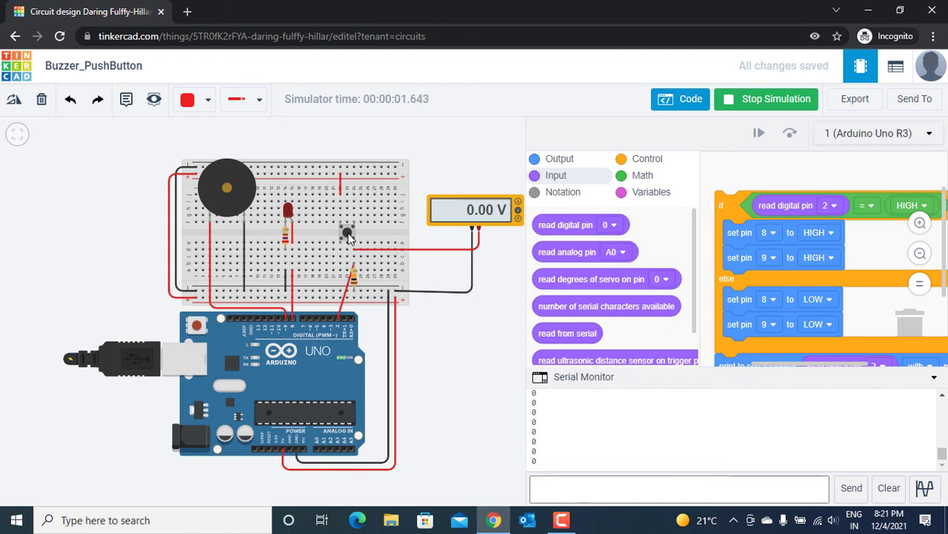
pyautogui.click(347, 234)
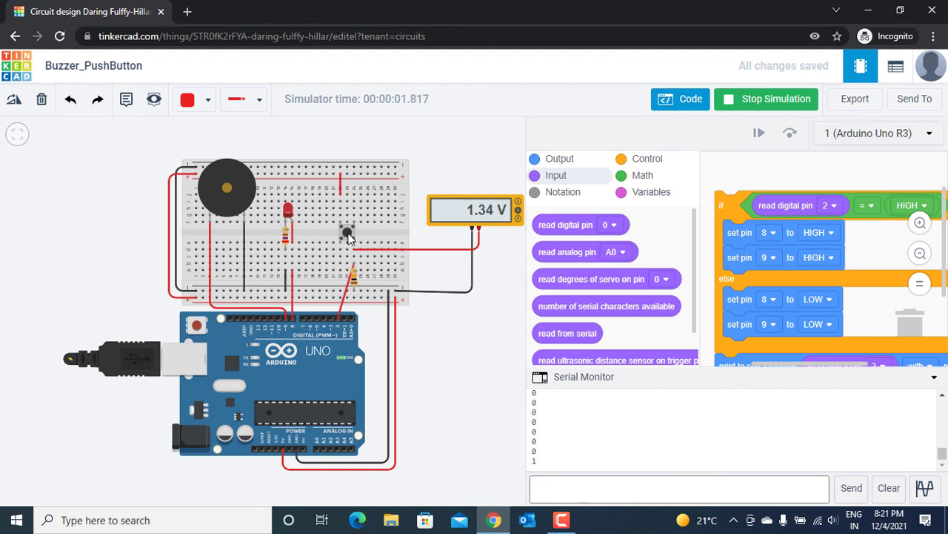
pyautogui.click(347, 235)
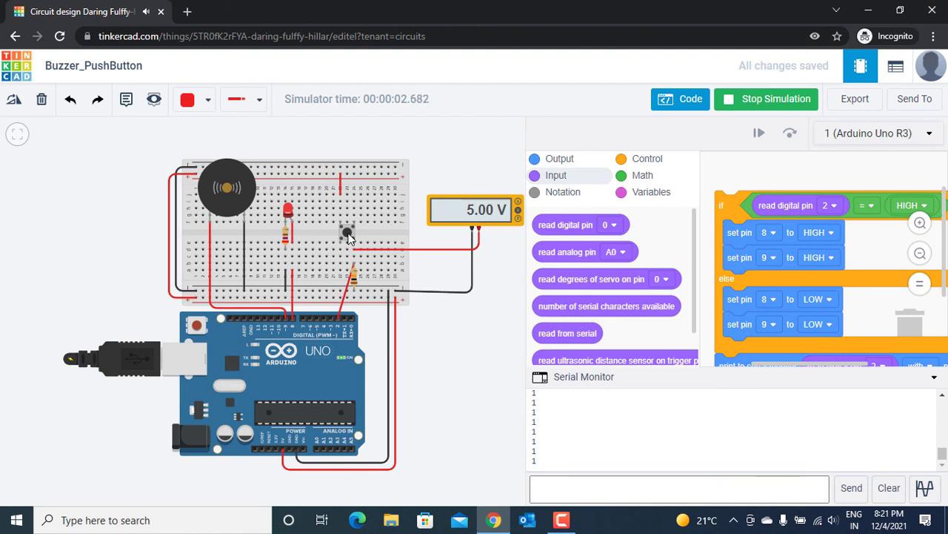
pyautogui.click(347, 235)
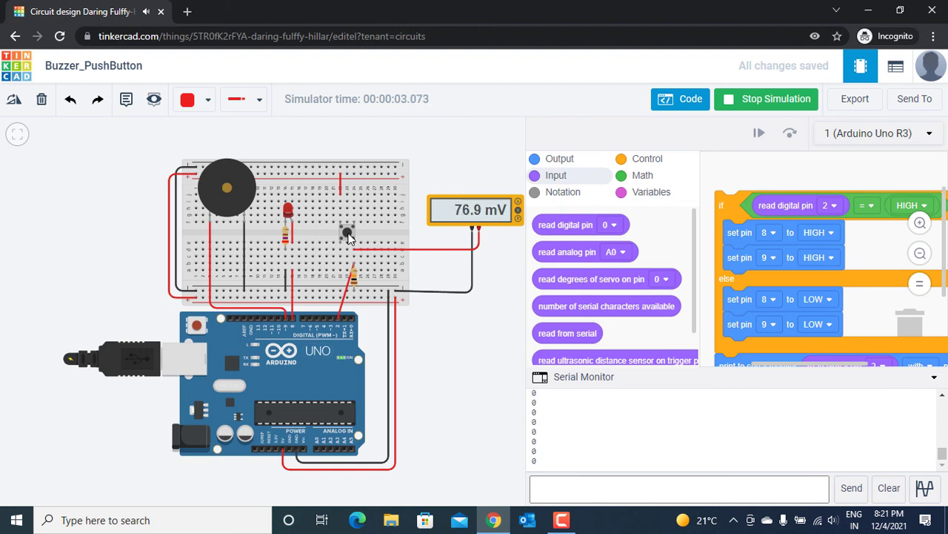